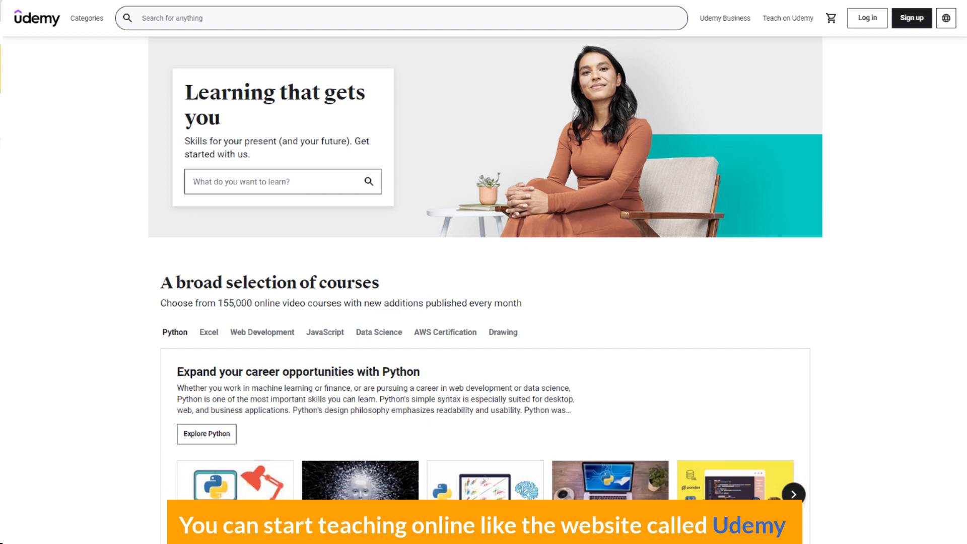
# - Look through the Udemy homepage's Python courses, categories and featured topics
pyautogui.scroll(-7, 483, 272)
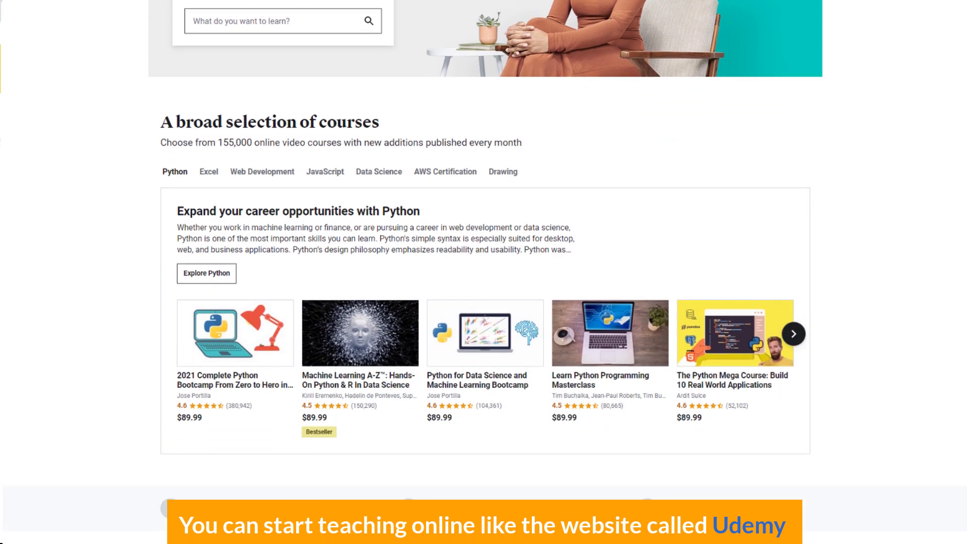
pyautogui.scroll(-20, 484, 272)
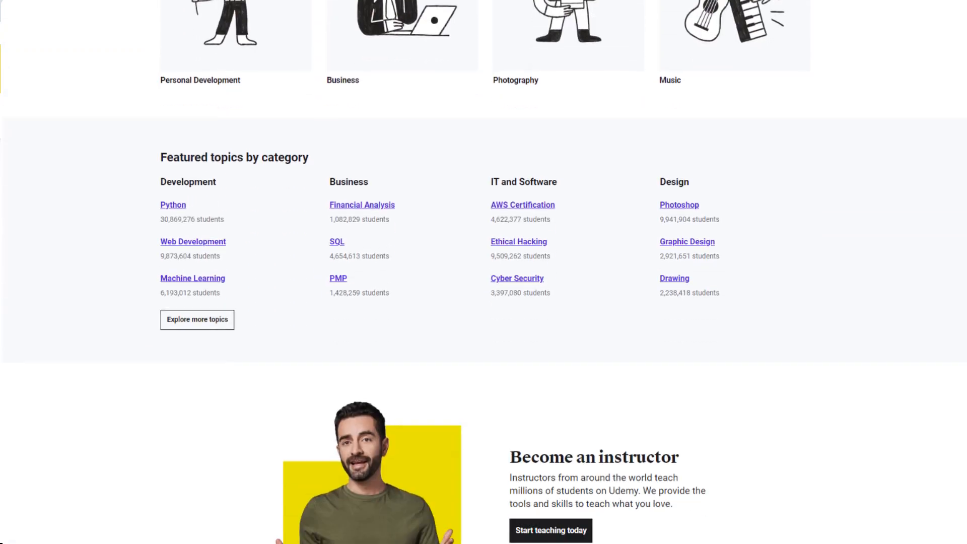
pyautogui.scroll(-8, 484, 272)
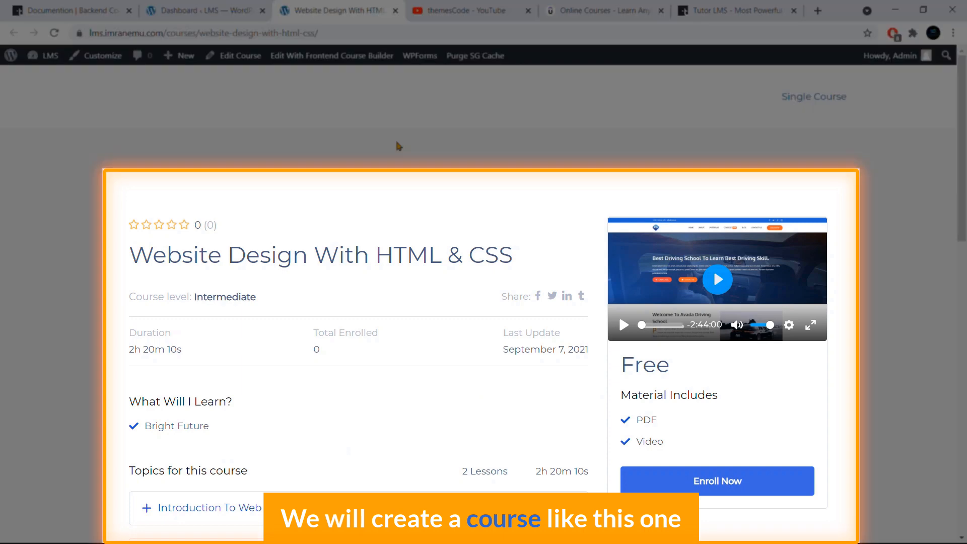
# - Examine the sample course page's details, requirements and tags, and expand its Introduction To Web Design topic
pyautogui.scroll(-1, 397, 146)
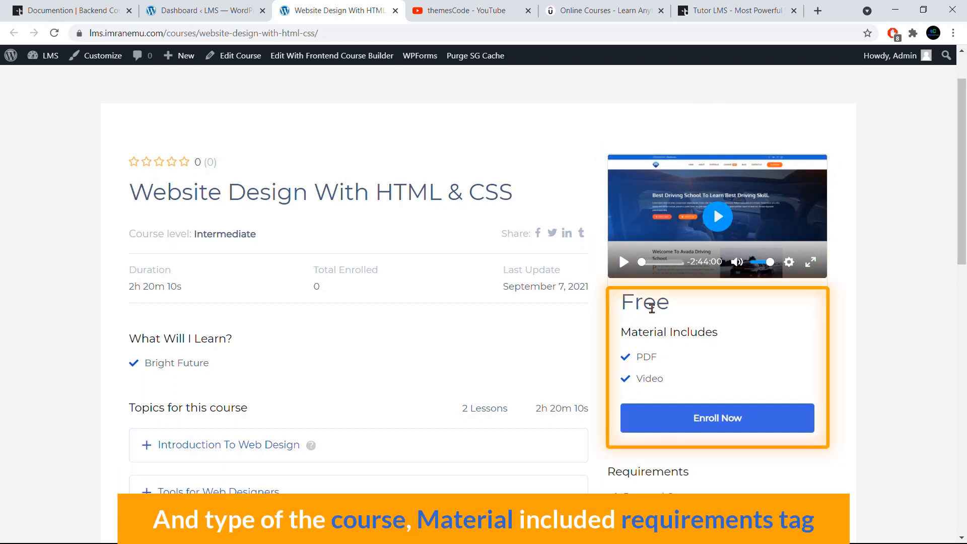
pyautogui.scroll(-2, 659, 385)
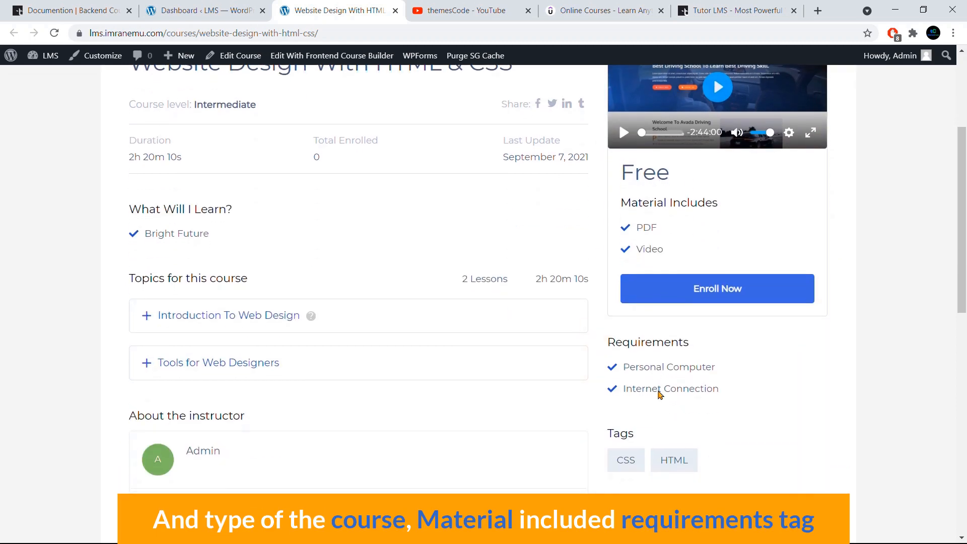
pyautogui.scroll(-2, 659, 395)
pyautogui.scroll(4, 488, 361)
pyautogui.scroll(-2, 260, 335)
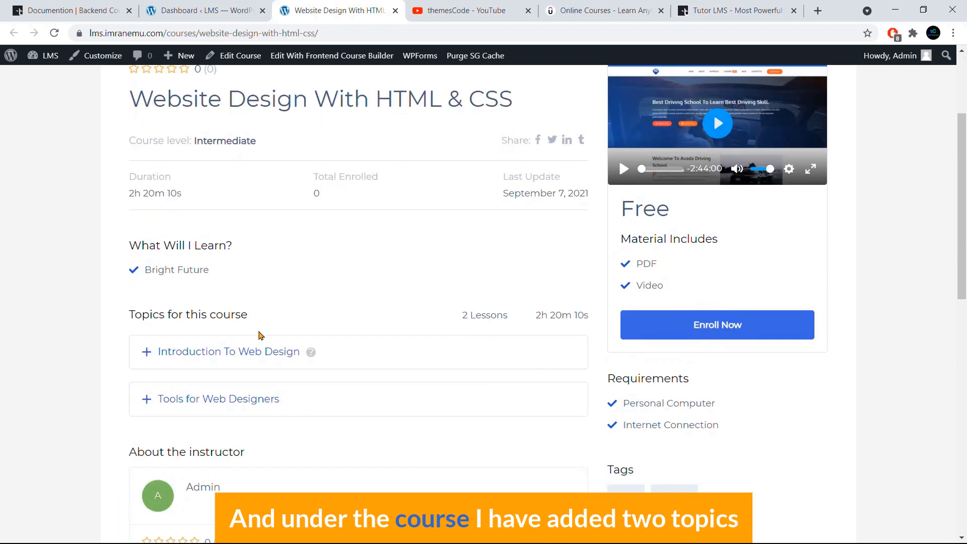
pyautogui.click(259, 325)
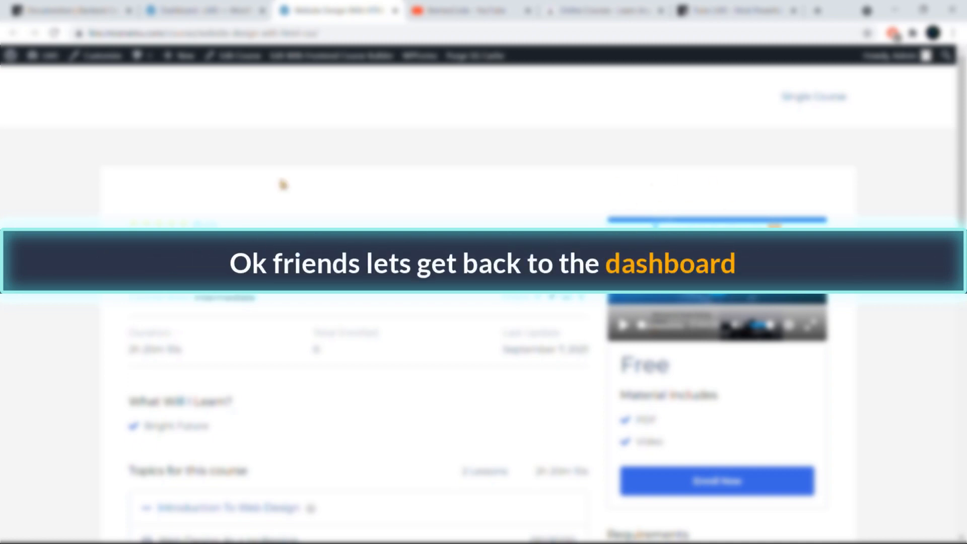
# - From the WordPress dashboard, open the Tutor LMS Pro Courses list in a new browser tab
pyautogui.click(202, 11)
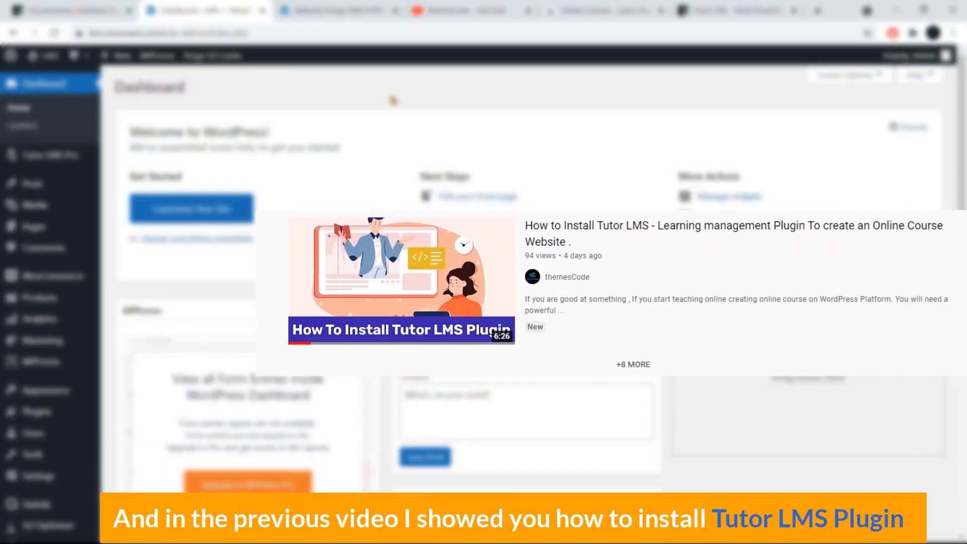
pyautogui.moveTo(47, 158)
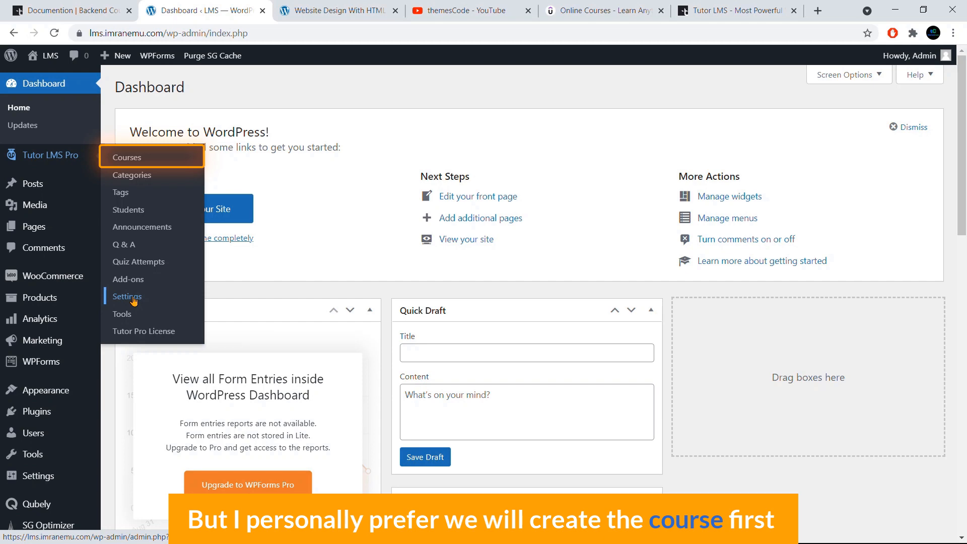
pyautogui.rightClick(129, 158)
pyautogui.click(161, 165)
pyautogui.click(272, 10)
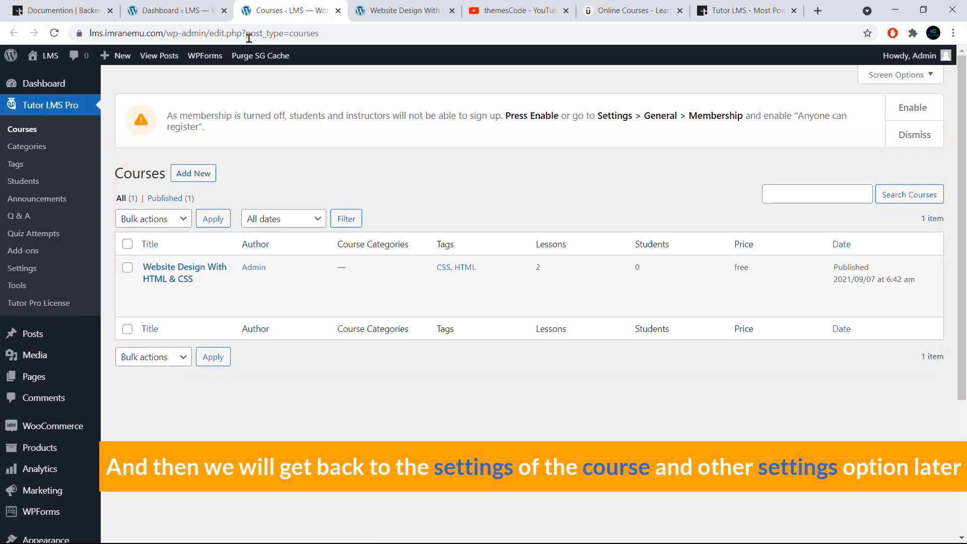
# - Open the Tutor LMS Pro settings in a separate browser tab and look over the General options
pyautogui.rightClick(30, 272)
pyautogui.click(56, 278)
pyautogui.click(366, 9)
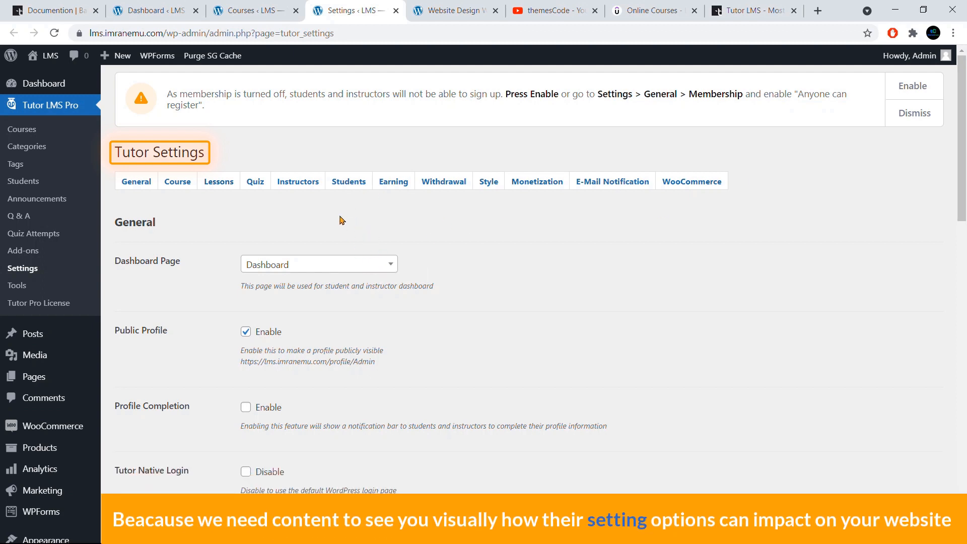
pyautogui.scroll(-3, 266, 336)
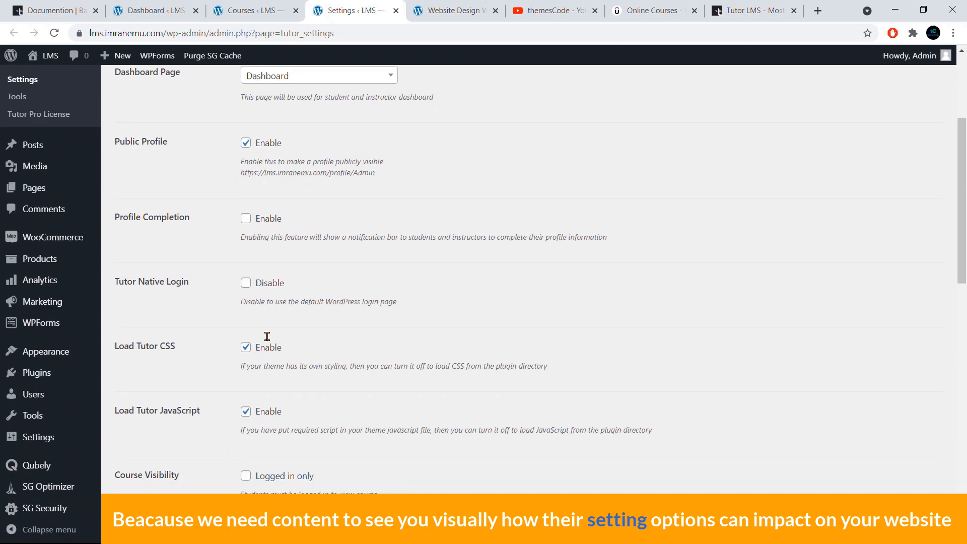
pyautogui.scroll(3, 267, 340)
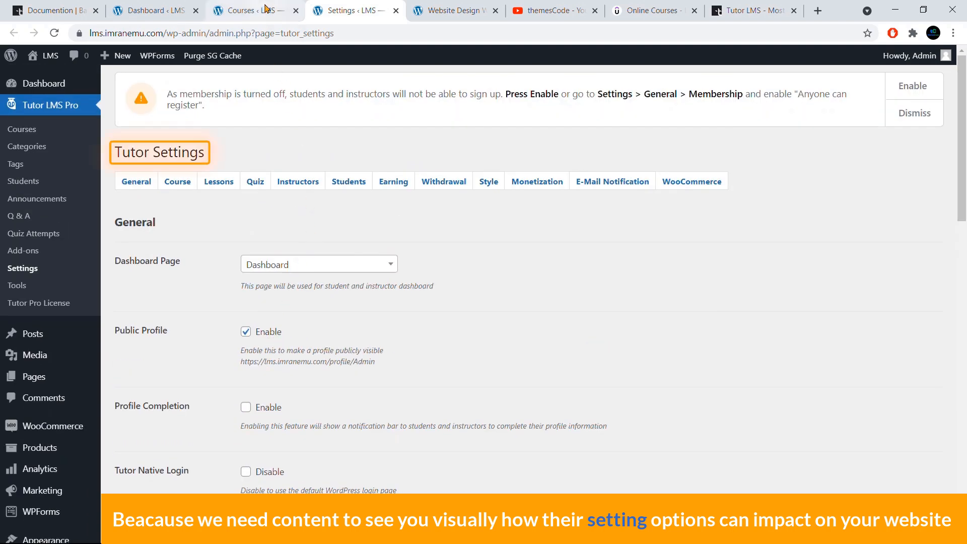
# - Return to the Courses list and start adding a new course
pyautogui.click(266, 10)
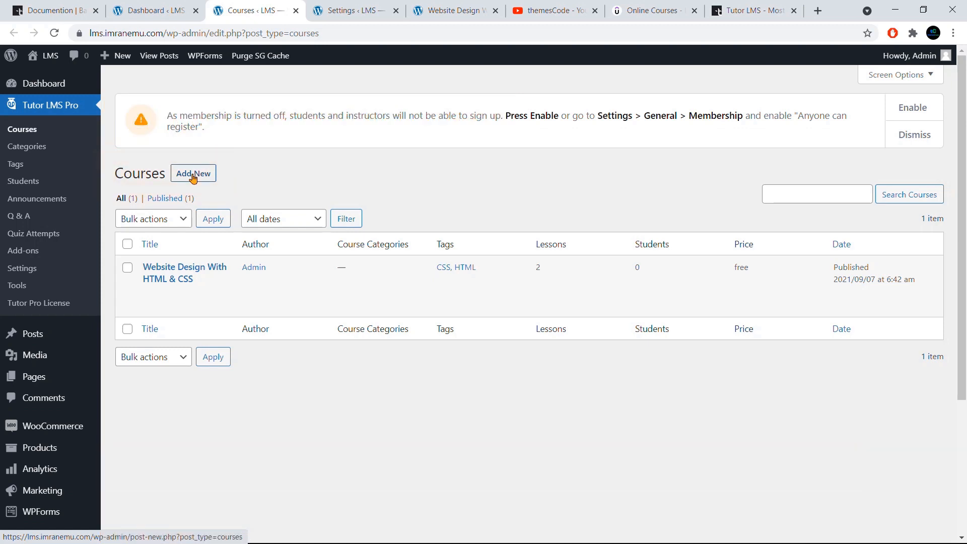
pyautogui.click(195, 177)
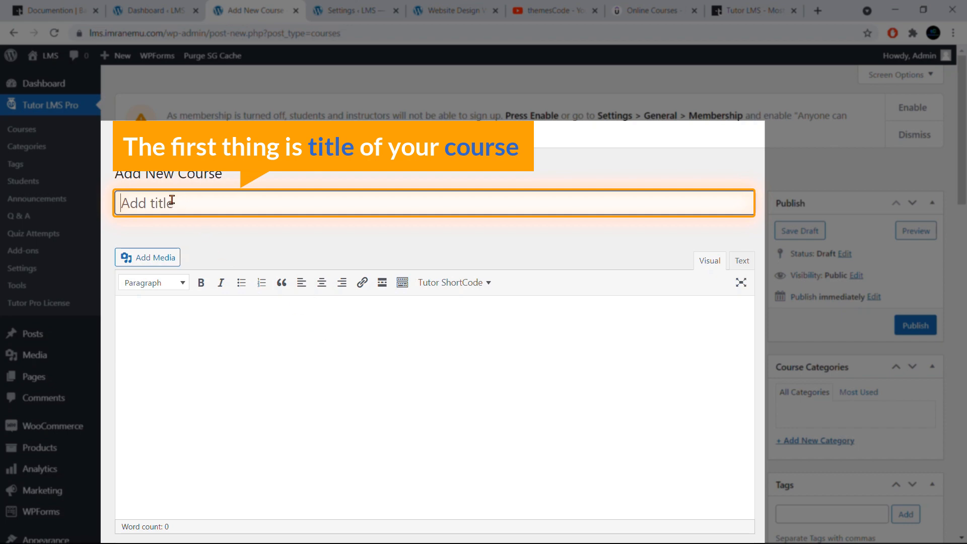
# - Look at example course titles on the sample course page and on Udemy's 2021 Complete Python Bootcamp page
pyautogui.click(446, 11)
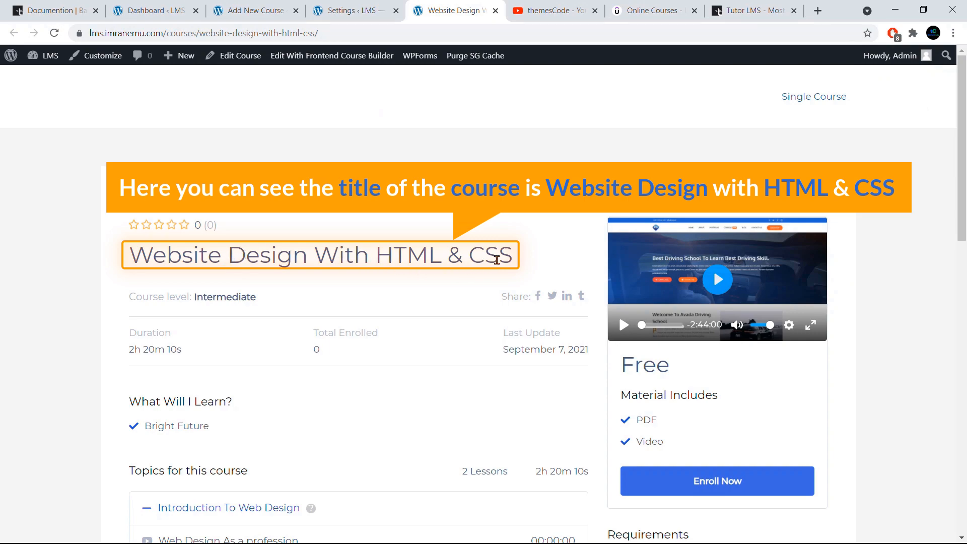
pyautogui.click(651, 14)
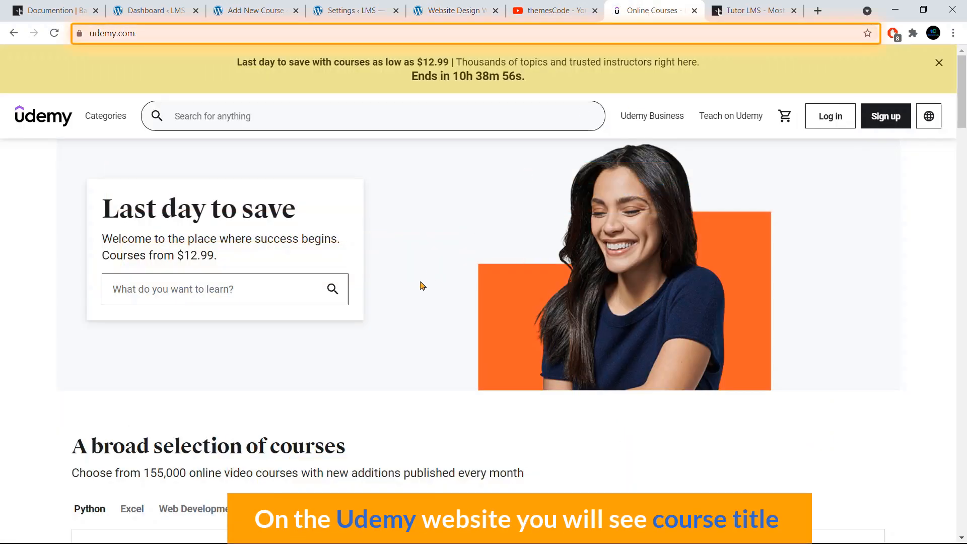
pyautogui.scroll(-10, 421, 285)
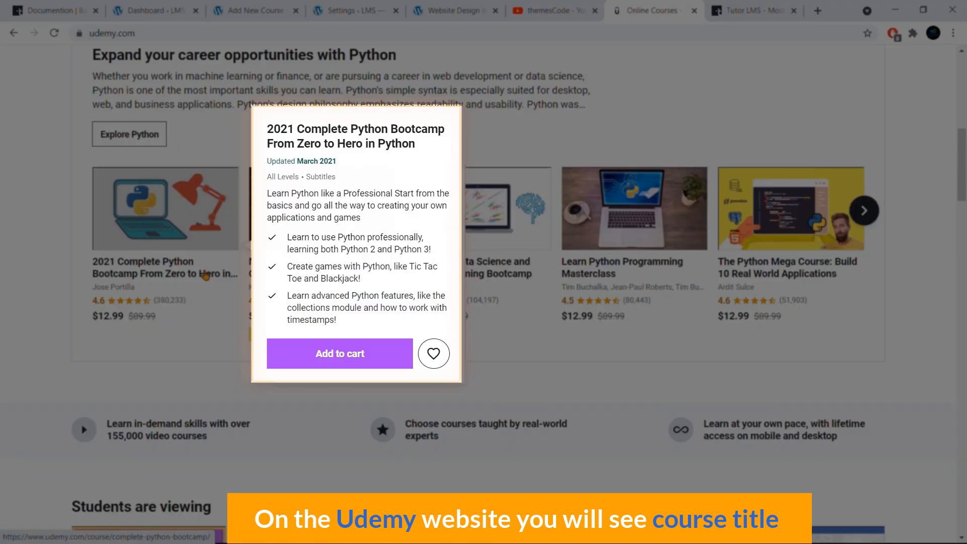
pyautogui.click(200, 279)
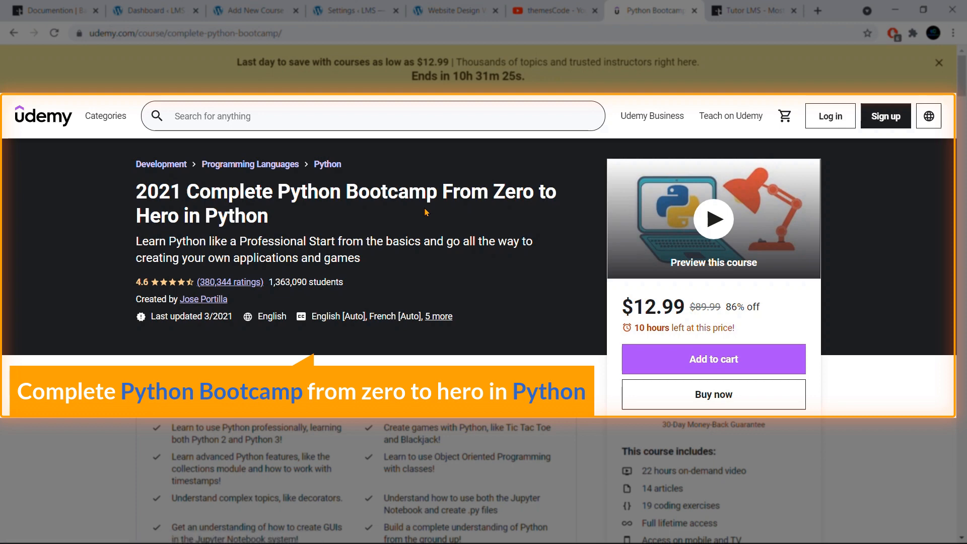
# - Title the new course "How To Create A WordPress Website"
pyautogui.click(260, 11)
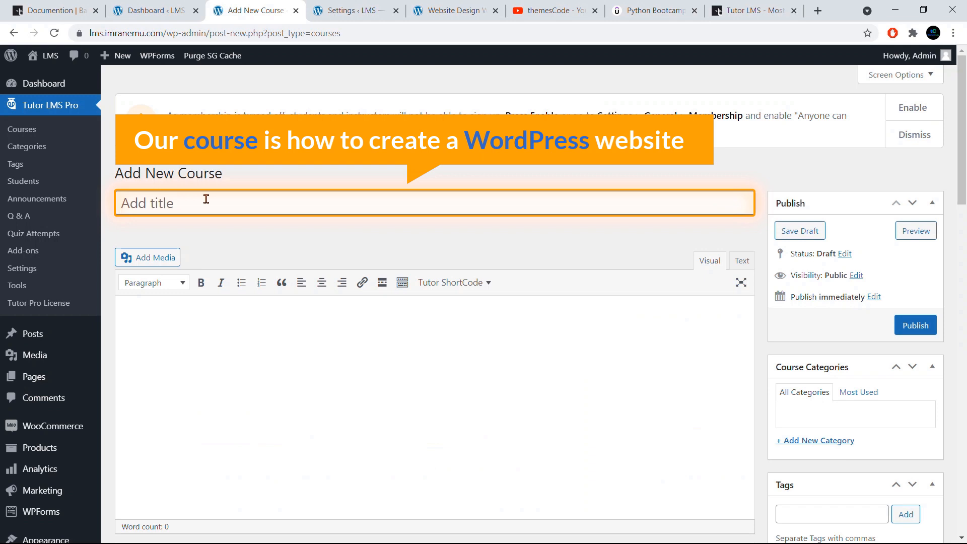
pyautogui.write('How To Create A WordPress Website')
pyautogui.click(289, 342)
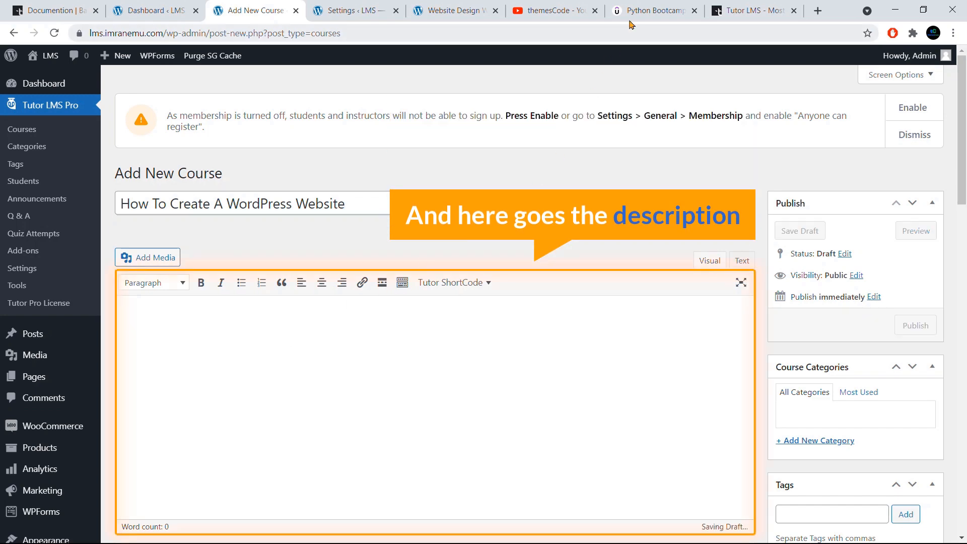
# - Examine the Description section of the Python bootcamp course on Udemy and expand its full text
pyautogui.click(643, 12)
pyautogui.scroll(-5, 462, 247)
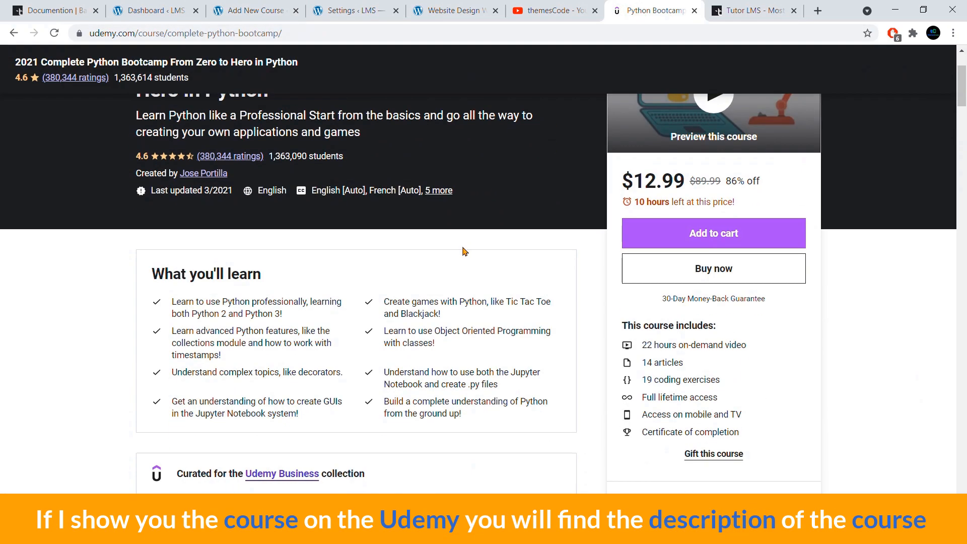
pyautogui.scroll(2, 463, 249)
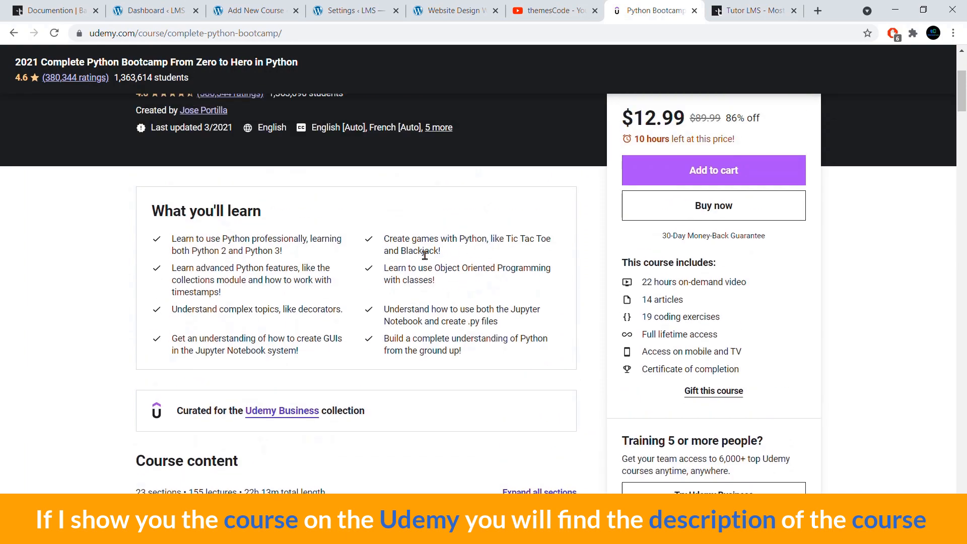
pyautogui.scroll(-15, 424, 255)
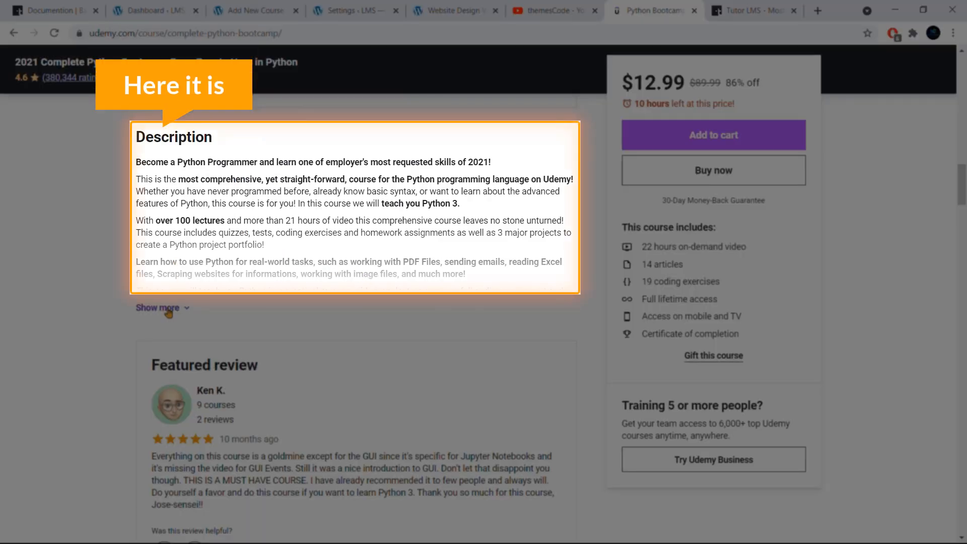
pyautogui.click(166, 308)
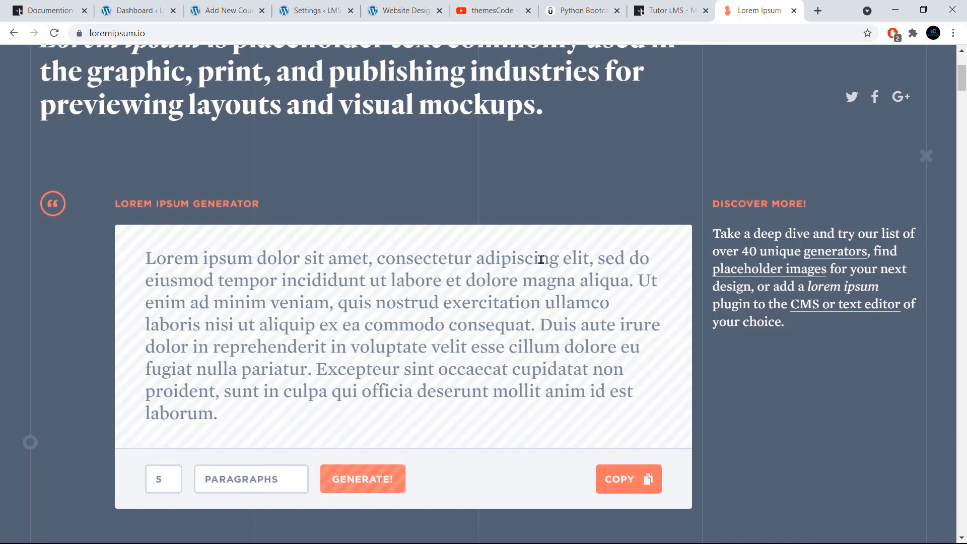
# - Copy the placeholder paragraph from the Lorem Ipsum generator on loremipsum.io
pyautogui.scroll(2, 539, 255)
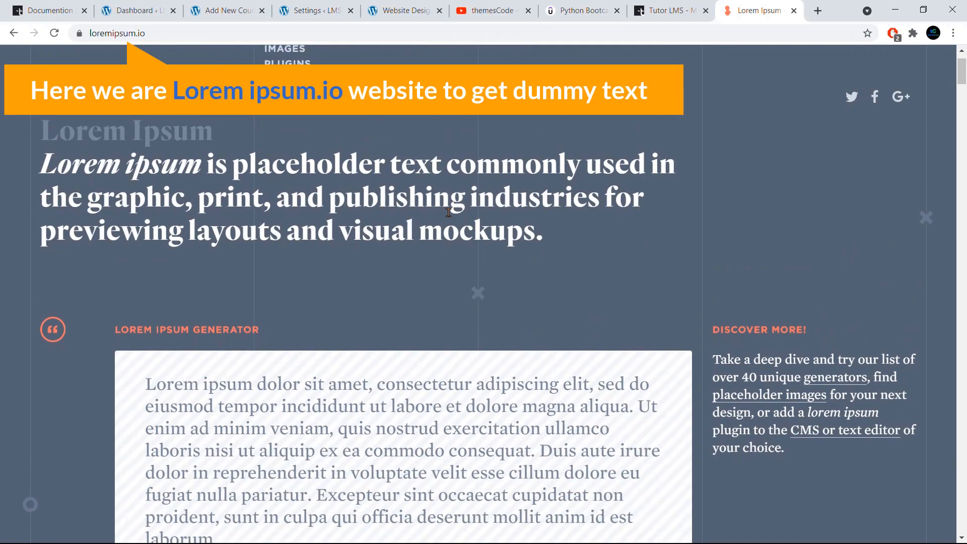
pyautogui.scroll(-2, 448, 213)
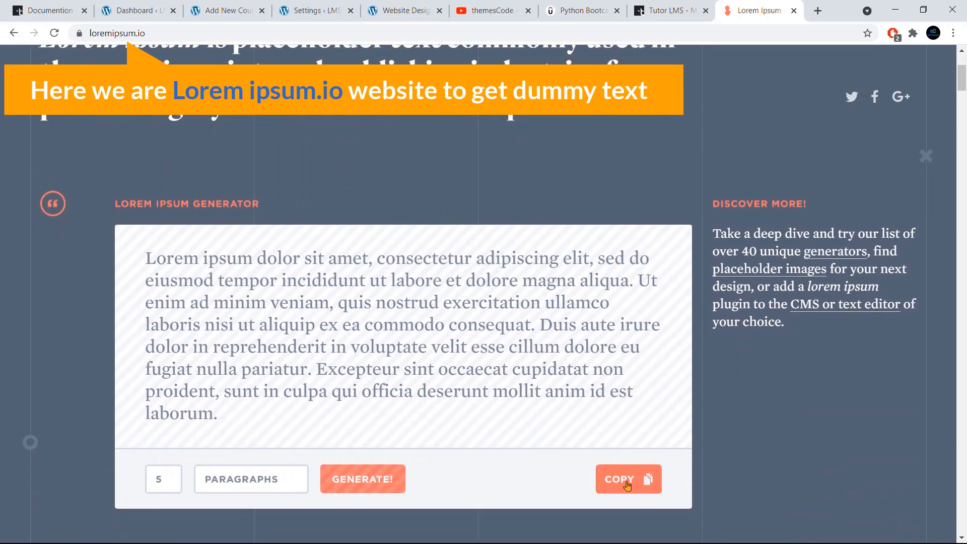
pyautogui.click(623, 482)
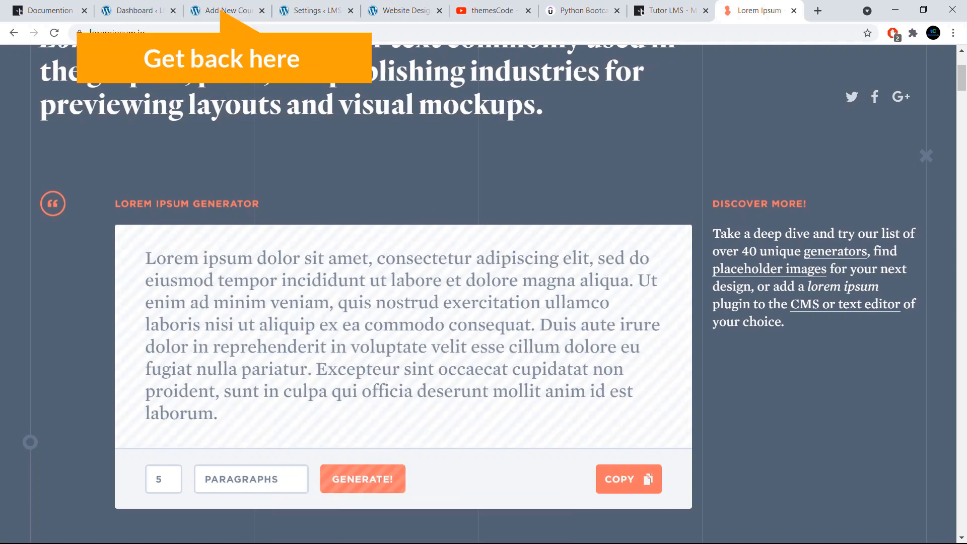
# - Paste the copied Lorem Ipsum paragraph twice into the new course's description
pyautogui.click(228, 12)
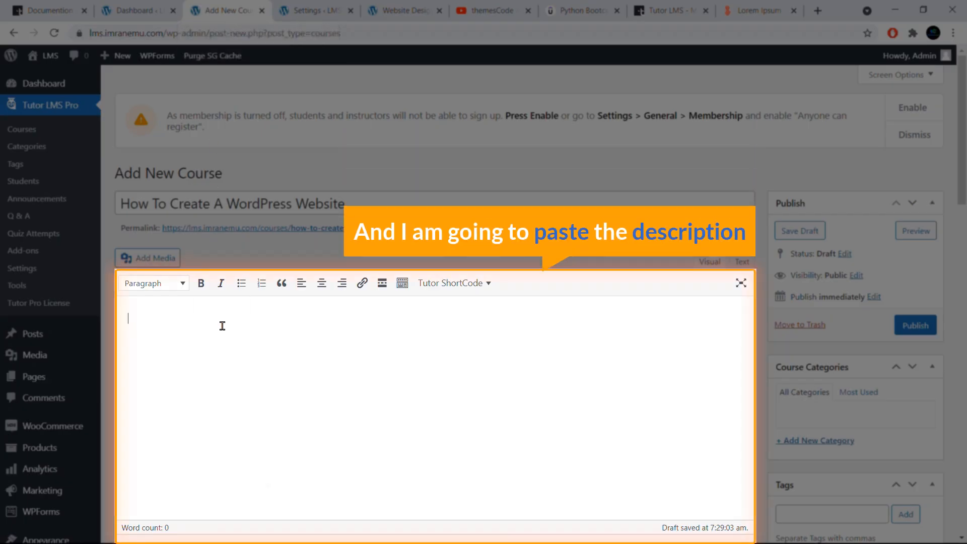
pyautogui.hotkey('ctrl', 'v')
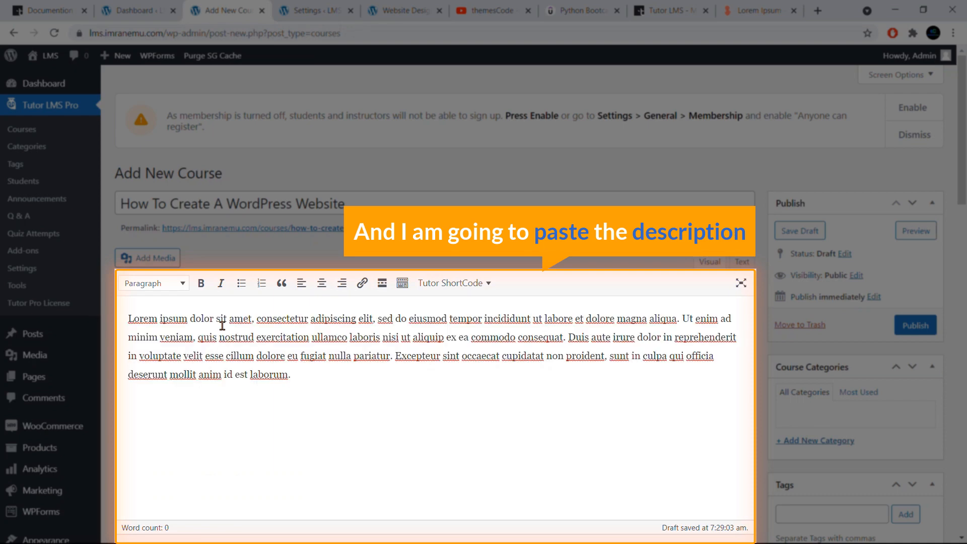
pyautogui.scroll(-4, 237, 325)
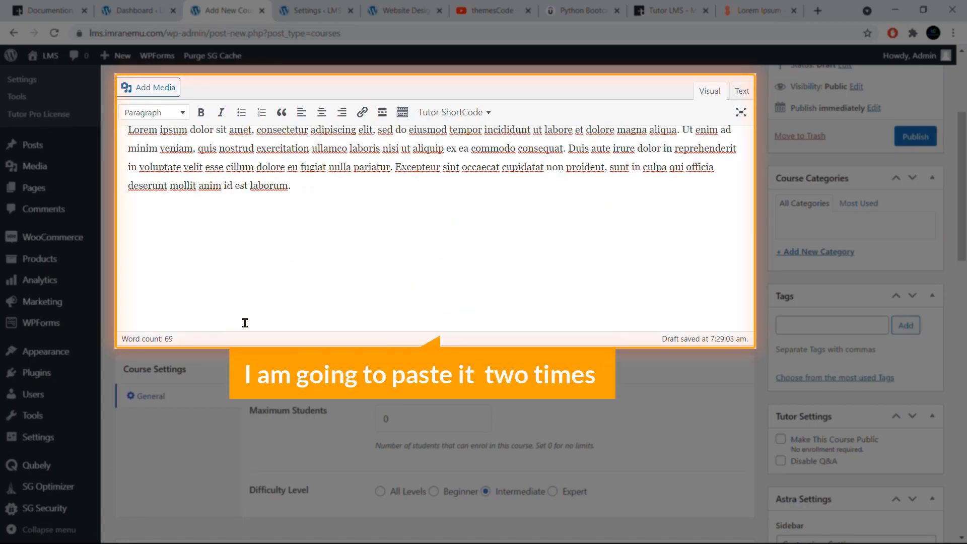
pyautogui.hotkey('ctrl', 'v')
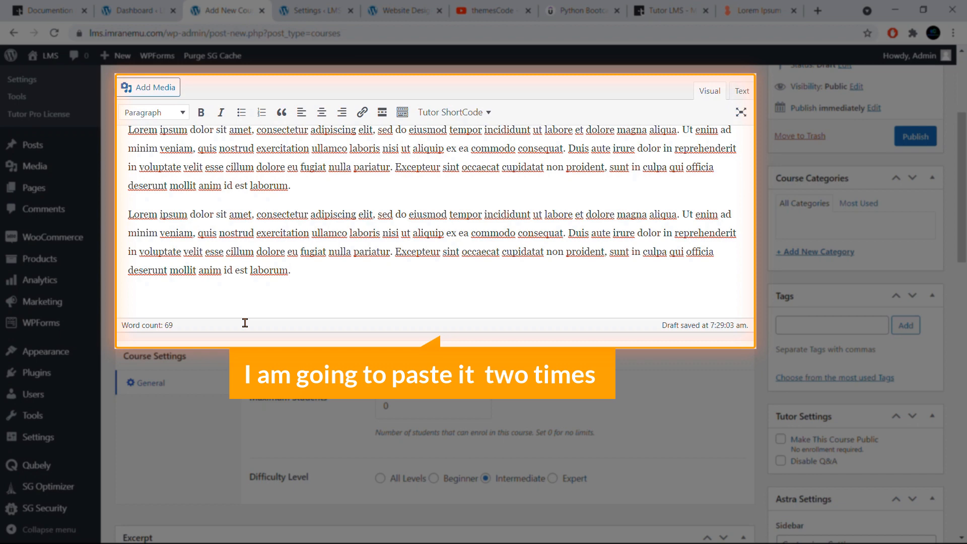
pyautogui.scroll(3, 451, 255)
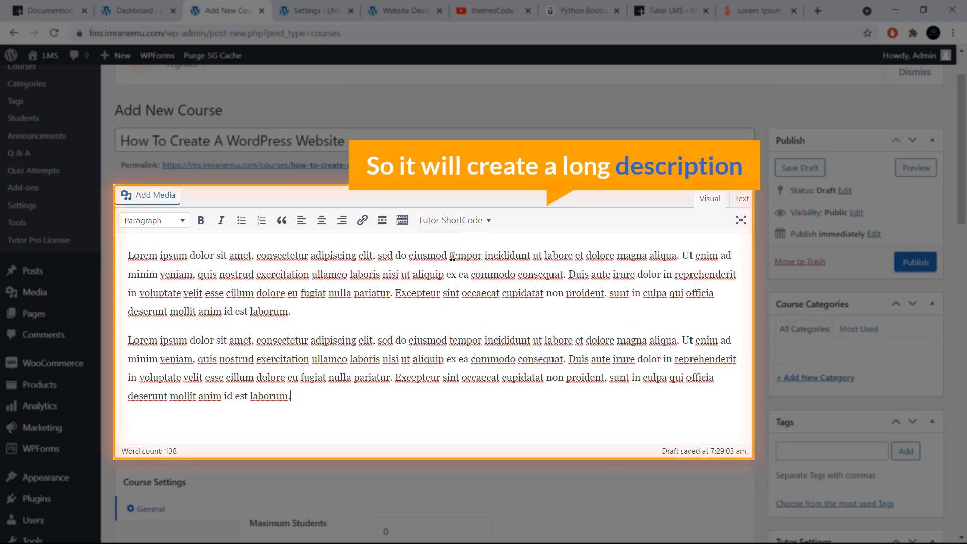
# - Set the course's difficulty level to All Levels in the course settings
pyautogui.scroll(-4, 451, 256)
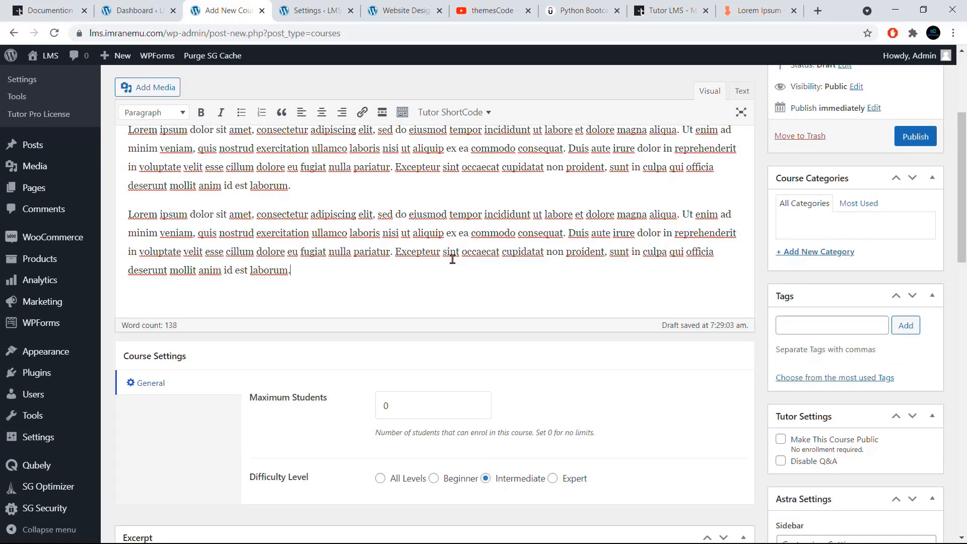
pyautogui.scroll(-1, 388, 297)
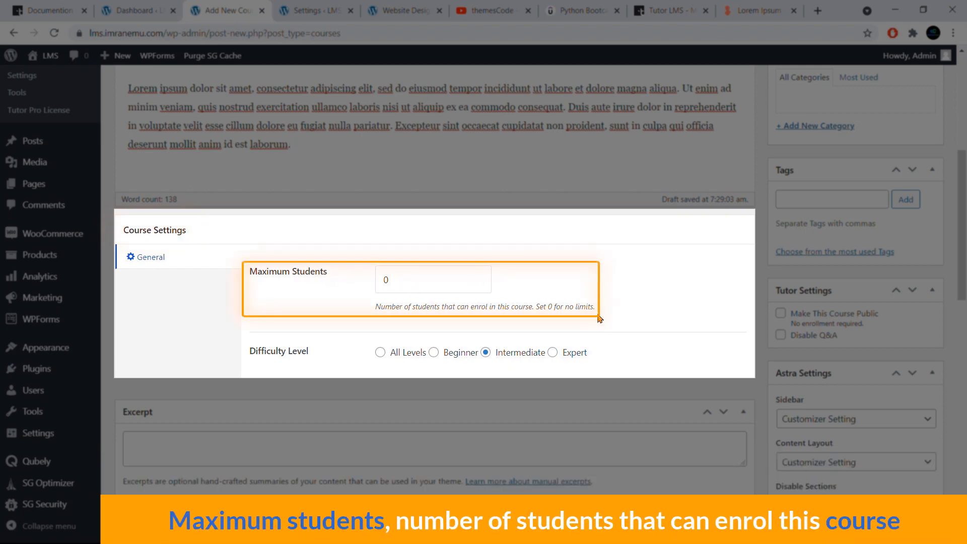
pyautogui.click(409, 277)
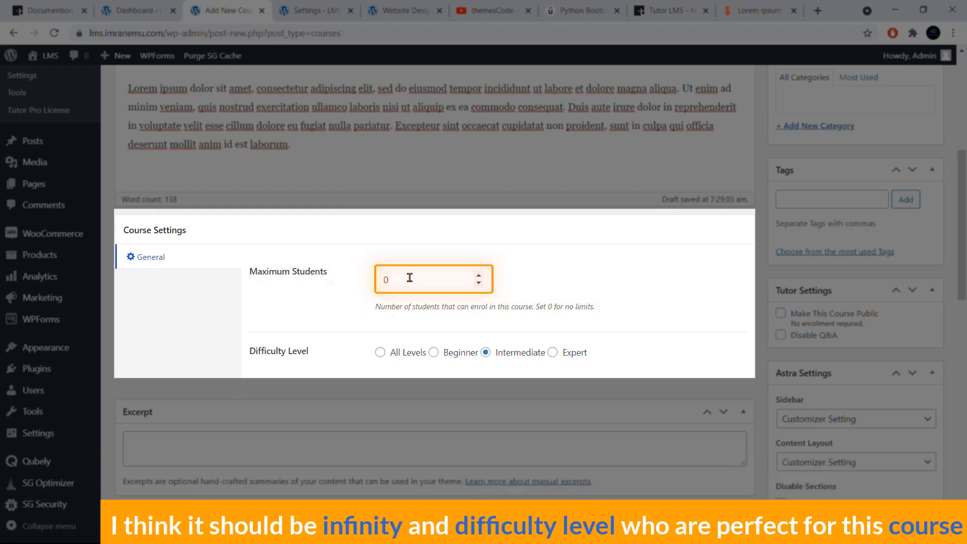
pyautogui.scroll(-1, 315, 321)
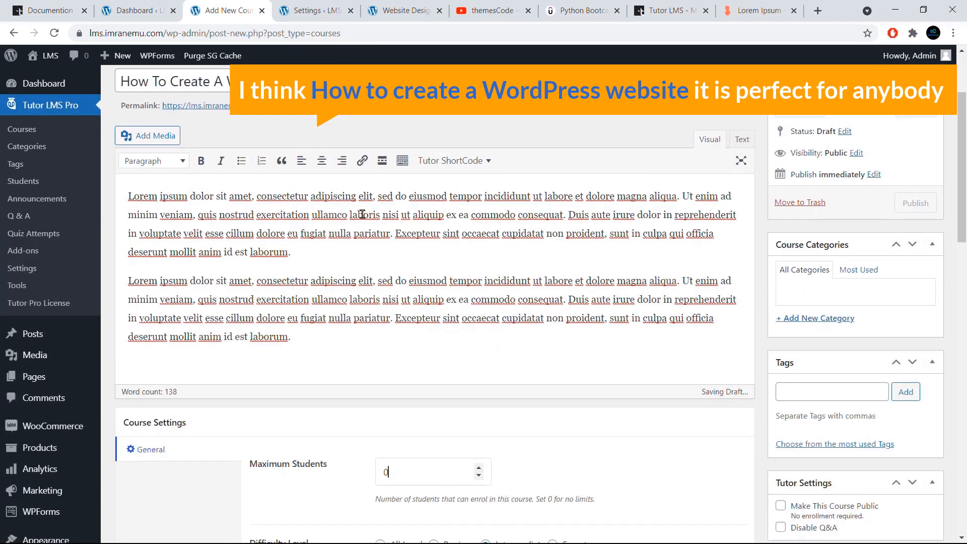
pyautogui.scroll(1, 242, 154)
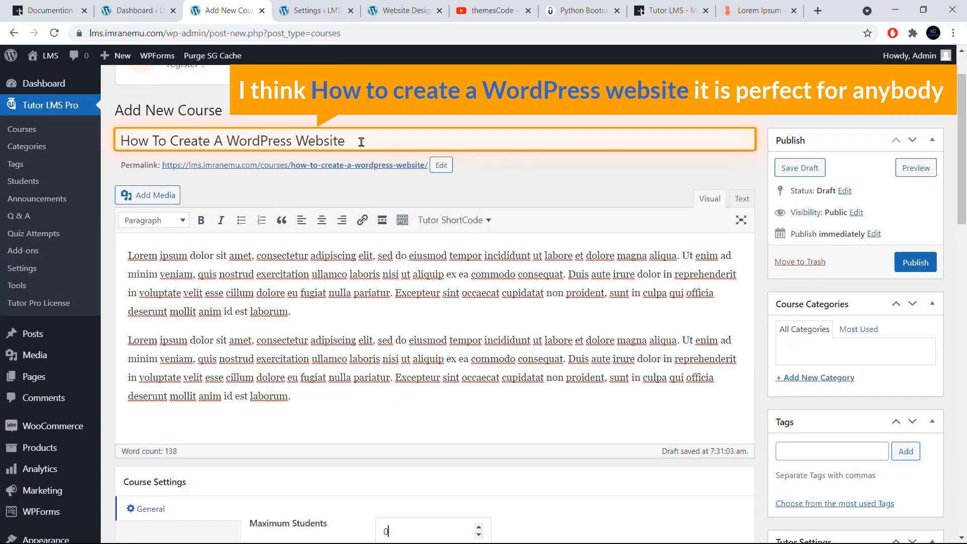
pyautogui.scroll(-5, 361, 141)
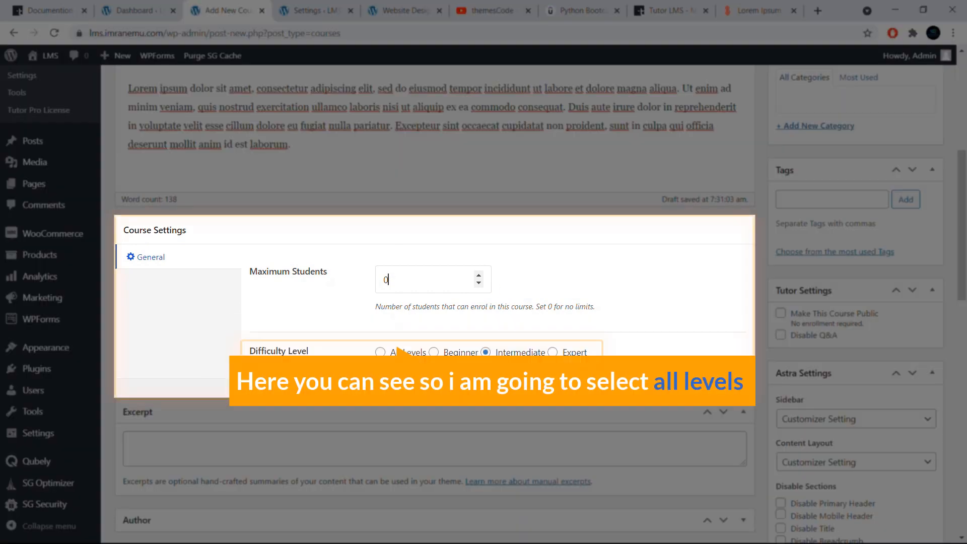
pyautogui.click(381, 353)
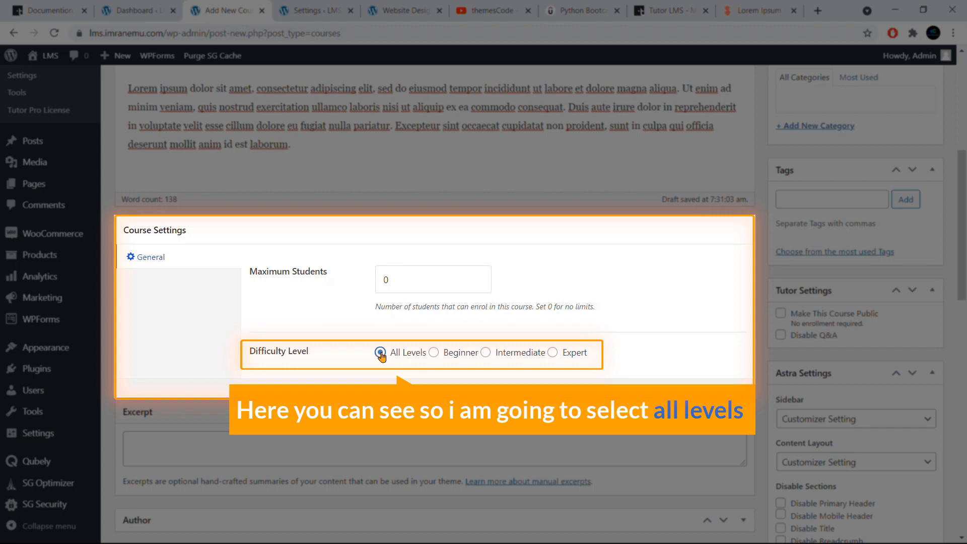
# - Paste the copied Lorem Ipsum paragraph into the course's excerpt
pyautogui.scroll(-3, 357, 320)
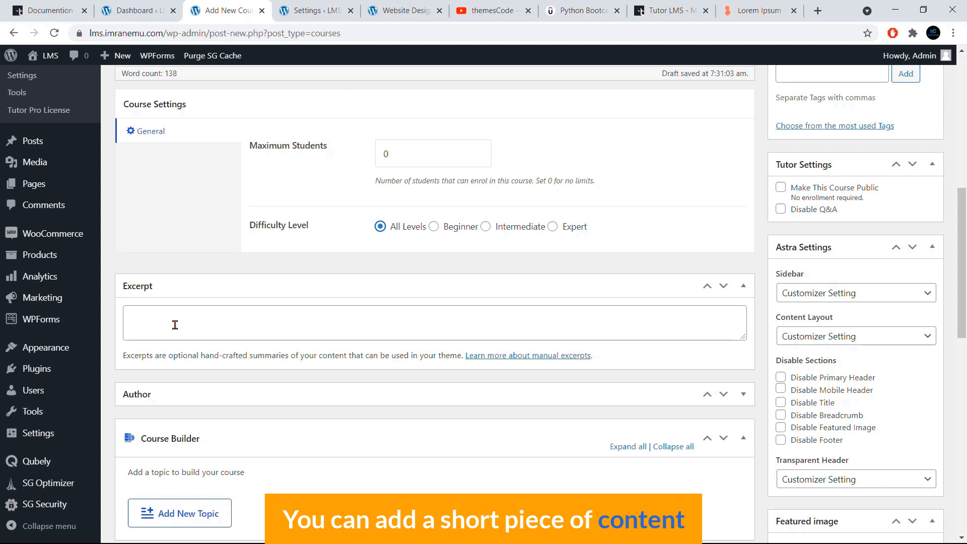
pyautogui.rightClick(190, 324)
pyautogui.click(214, 425)
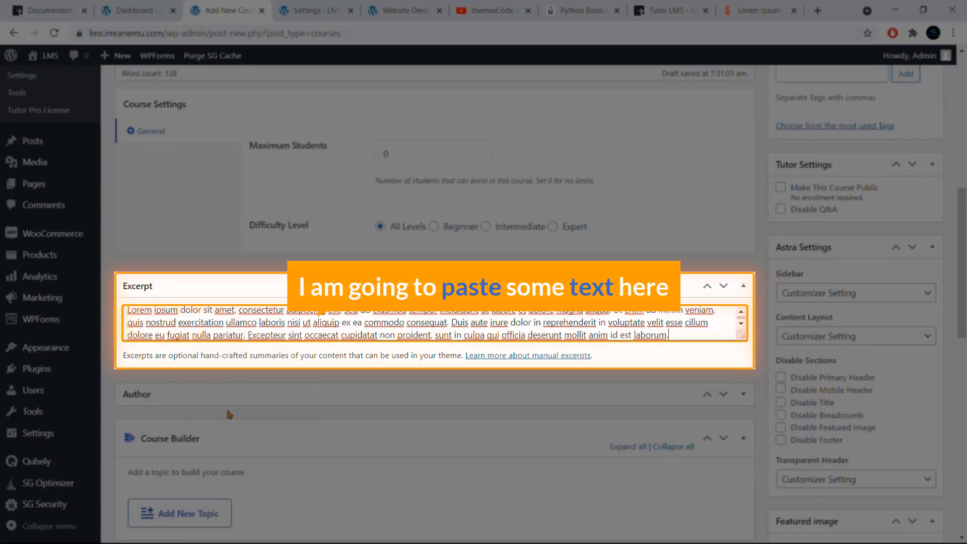
# - Examine the topics and lessons on the existing Website Design course page and collapse the Introduction To Web Design topic
pyautogui.scroll(-3, 353, 302)
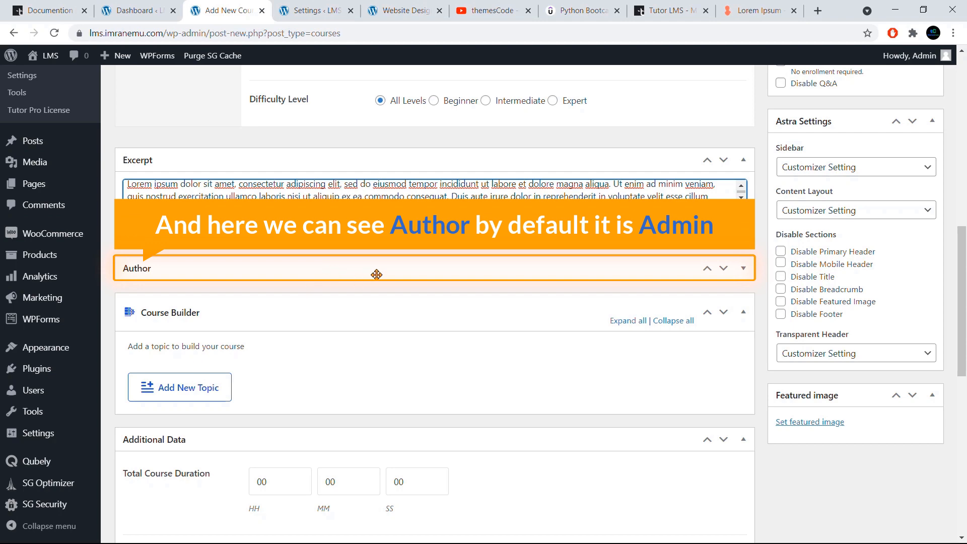
pyautogui.scroll(-1, 377, 274)
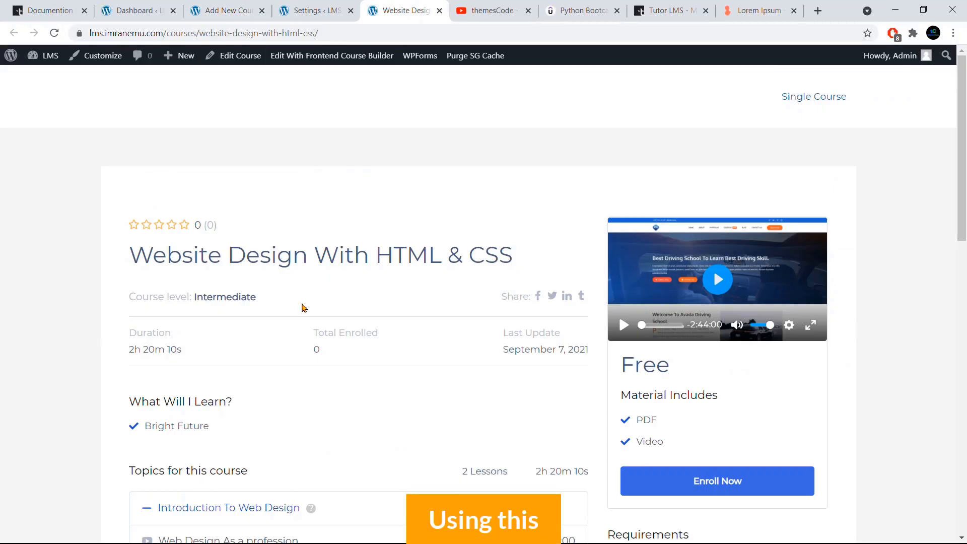
pyautogui.scroll(-3, 302, 304)
pyautogui.scroll(-1, 302, 287)
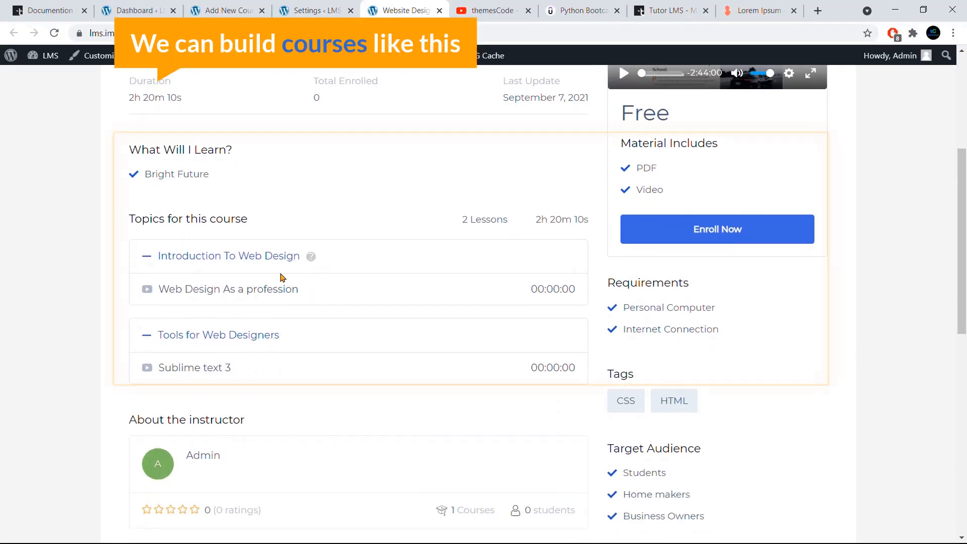
pyautogui.click(252, 257)
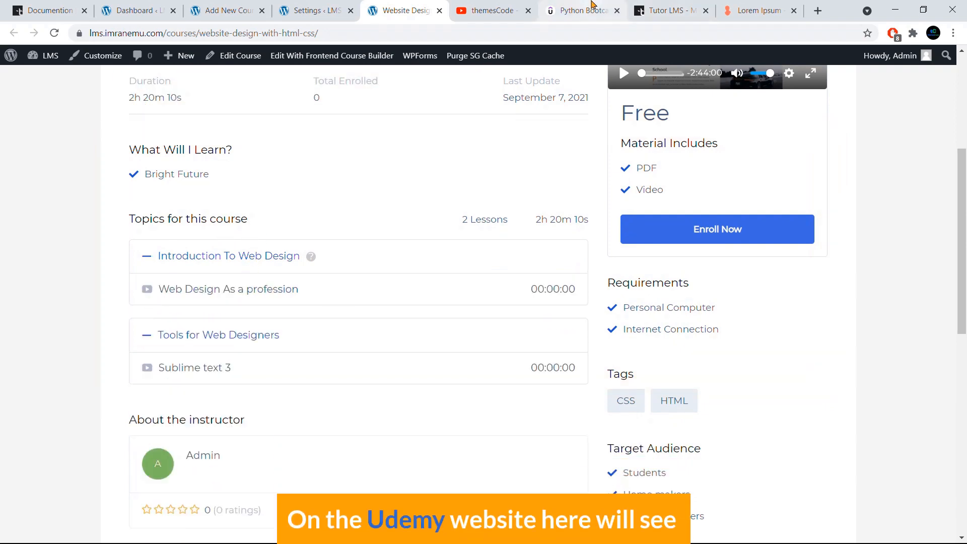
# - Examine how the Udemy Python bootcamp groups lectures under the Course Overview and Python Setup sections of its course content
pyautogui.click(584, 11)
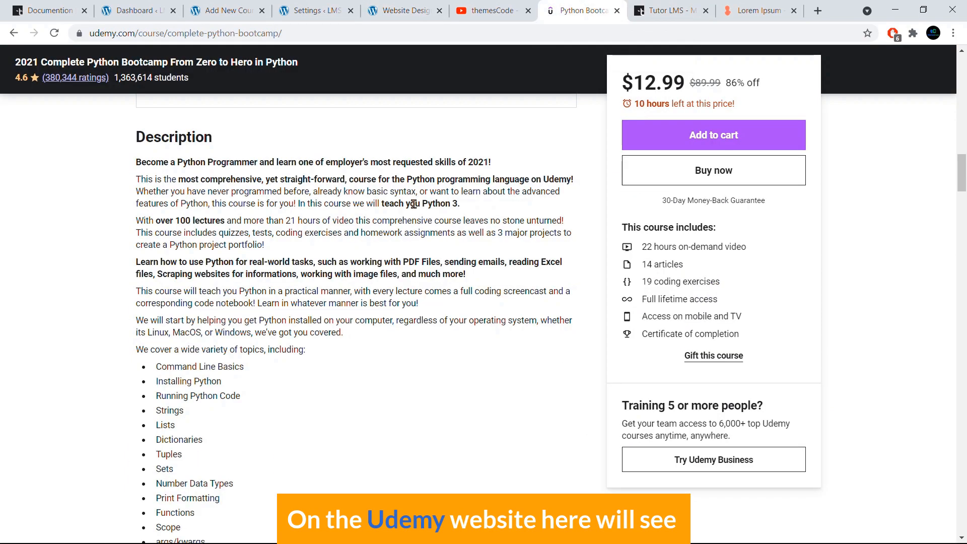
pyautogui.scroll(14, 414, 204)
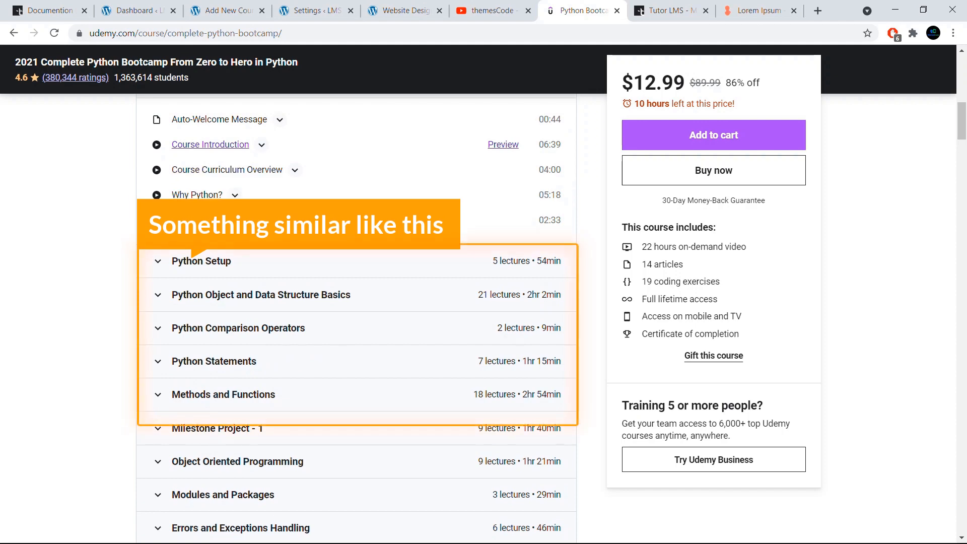
pyautogui.click(213, 268)
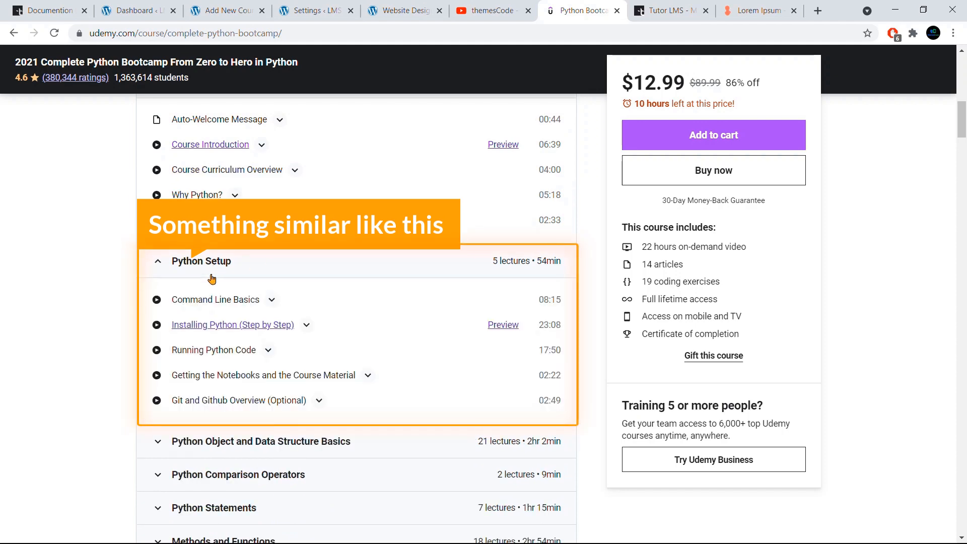
pyautogui.click(220, 262)
pyautogui.scroll(5, 222, 259)
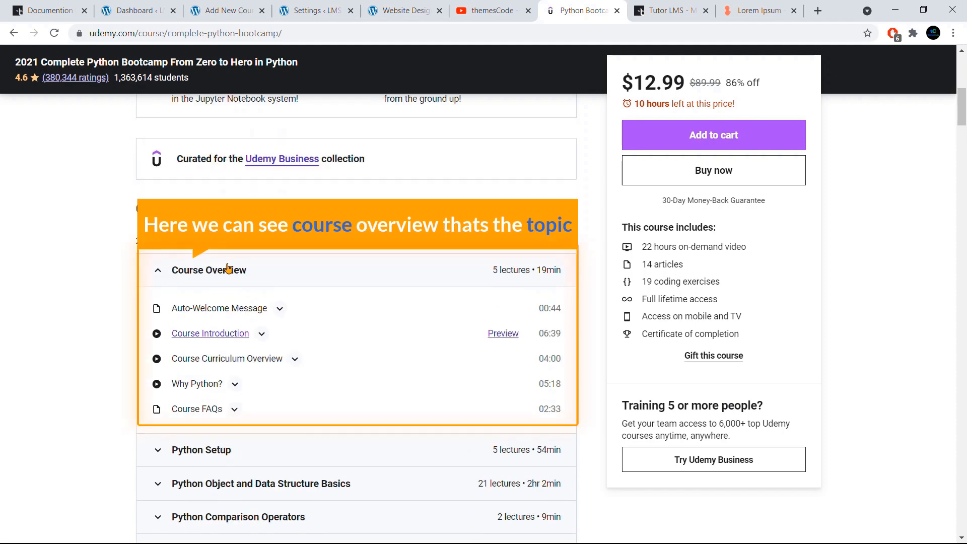
pyautogui.click(239, 269)
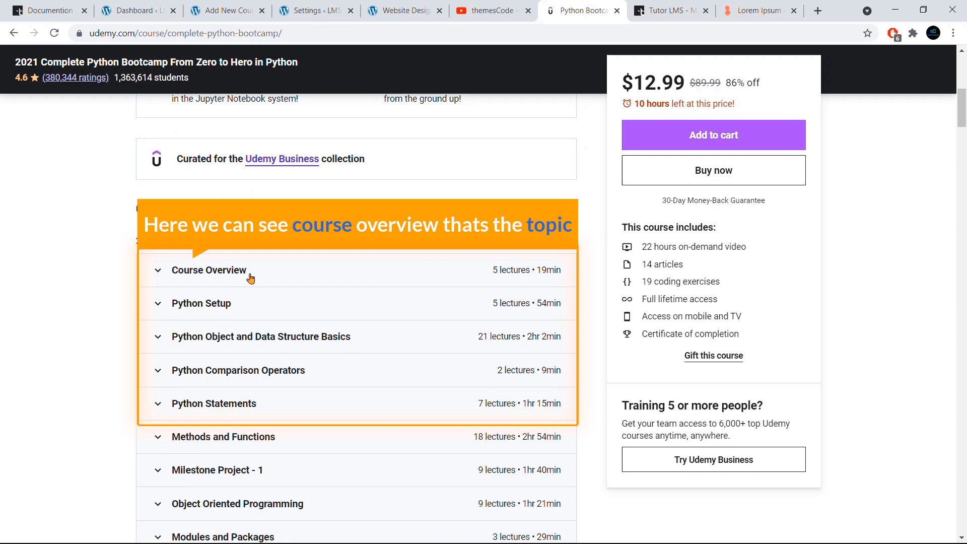
pyautogui.click(250, 277)
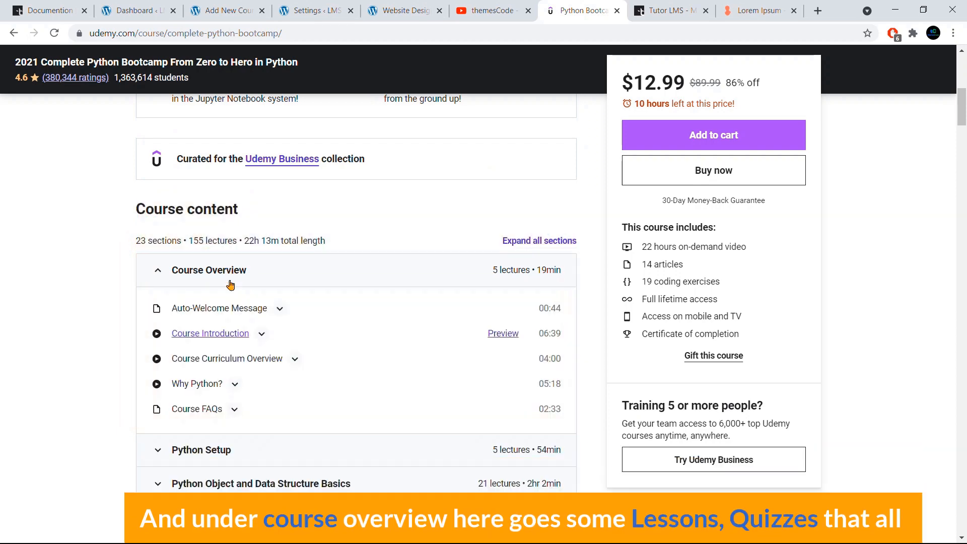
pyautogui.scroll(-3, 237, 363)
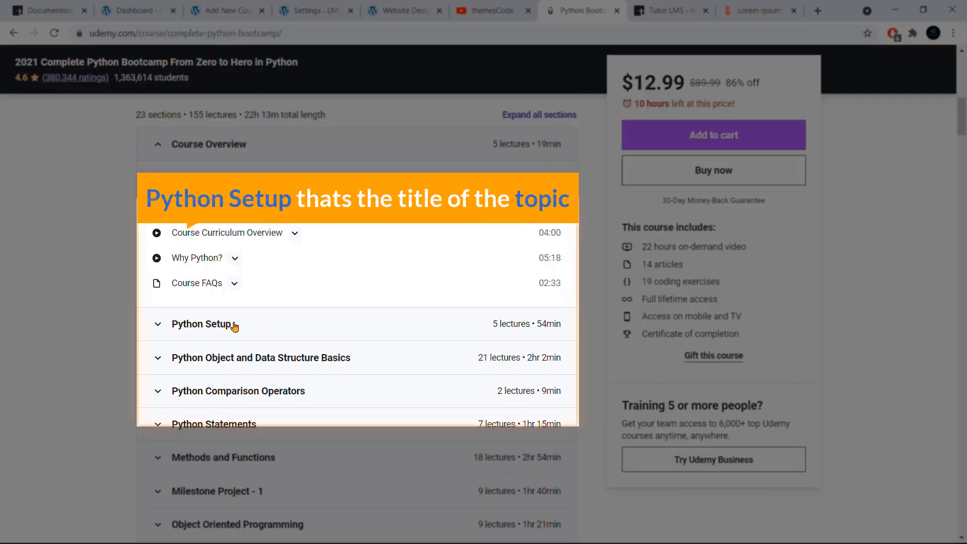
pyautogui.click(235, 325)
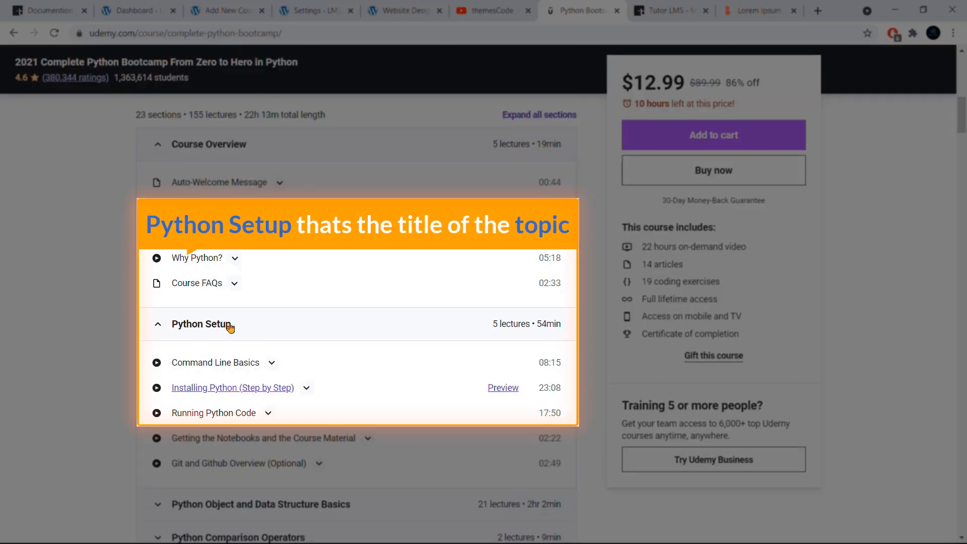
pyautogui.scroll(-1, 235, 329)
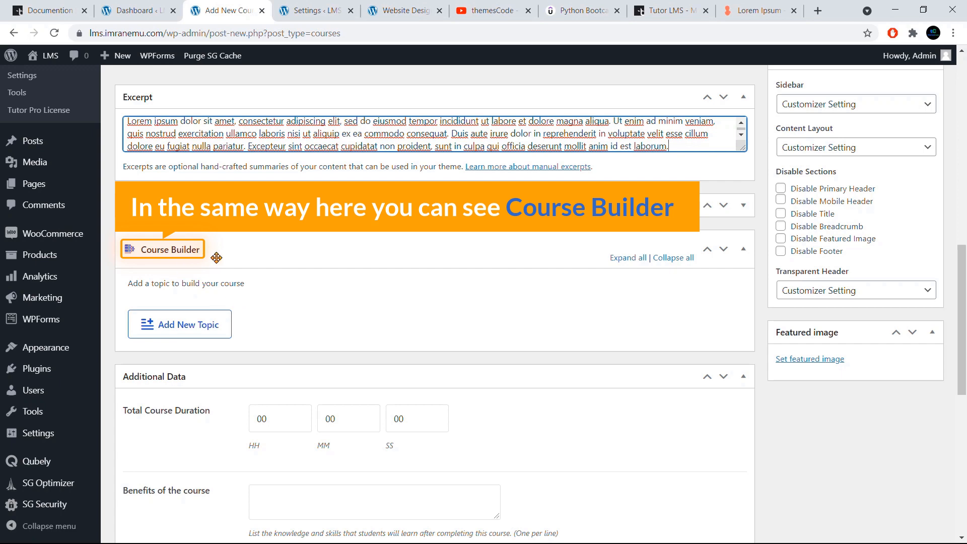
# - Add a topic named "Course Overview" to the new course, reusing the summary field's hint text as its summary
pyautogui.scroll(-1, 216, 259)
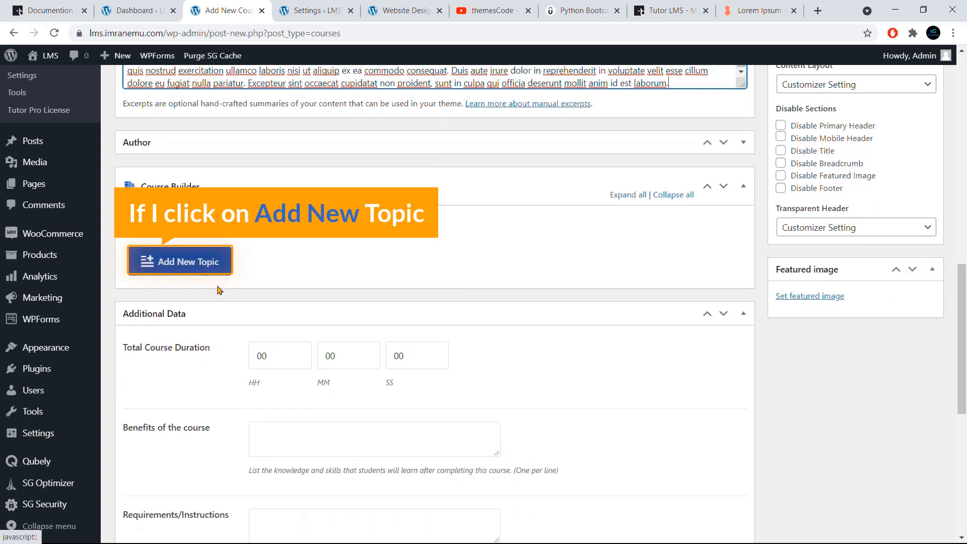
pyautogui.click(182, 270)
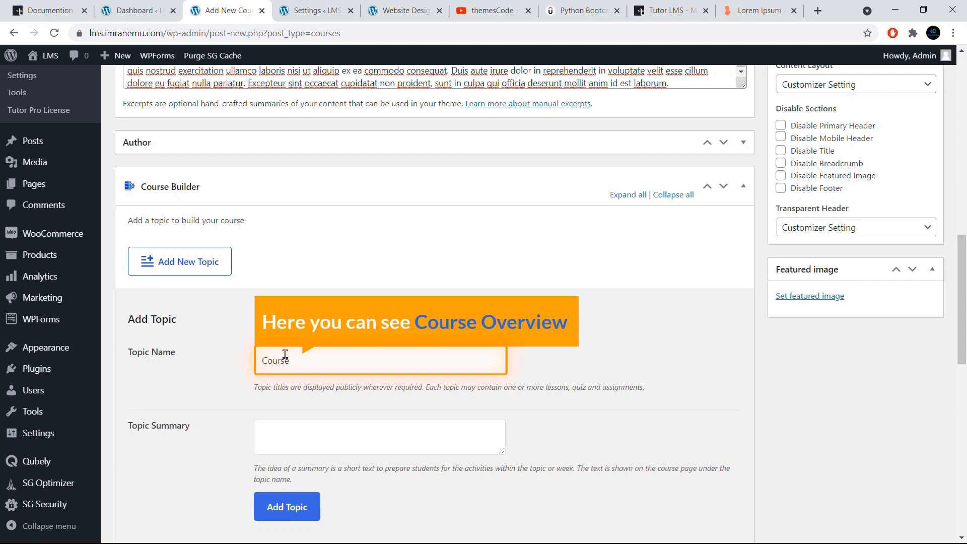
pyautogui.scroll(-3, 297, 355)
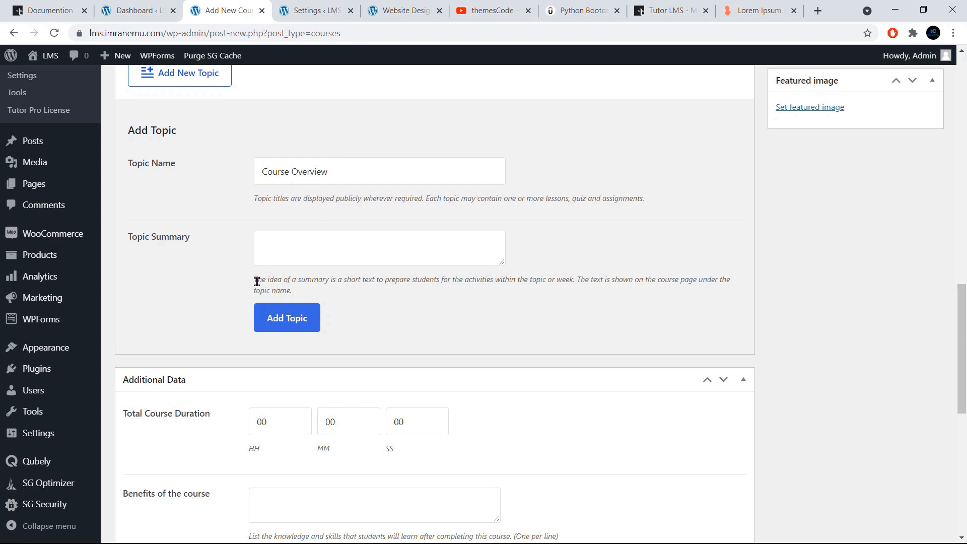
pyautogui.moveTo(256, 282); pyautogui.dragTo(303, 298)
pyautogui.hotkey('ctrl', 'c')
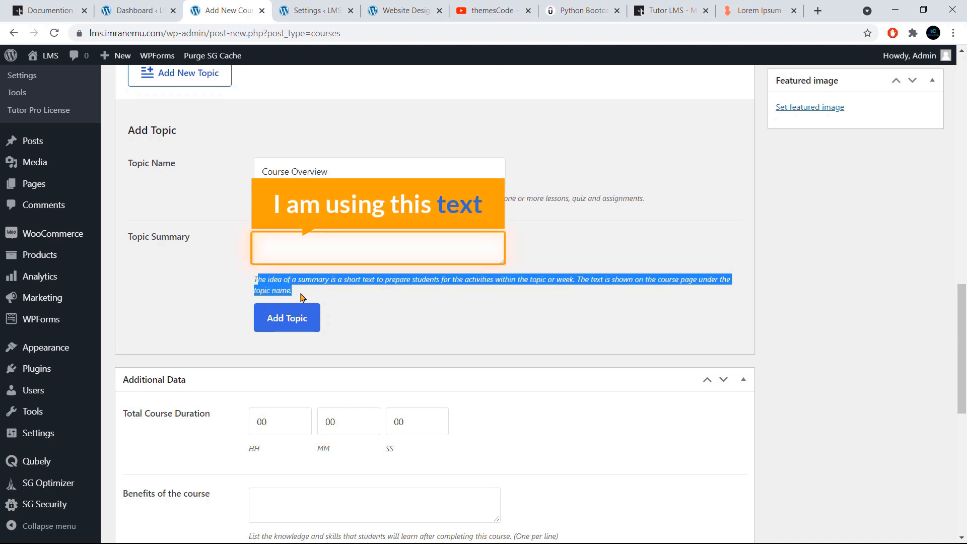
pyautogui.click(293, 233)
pyautogui.write('The idea of a summary is a short text to prepare students for the activities within the topic or week. The text is shown on the course page under the topic name.')
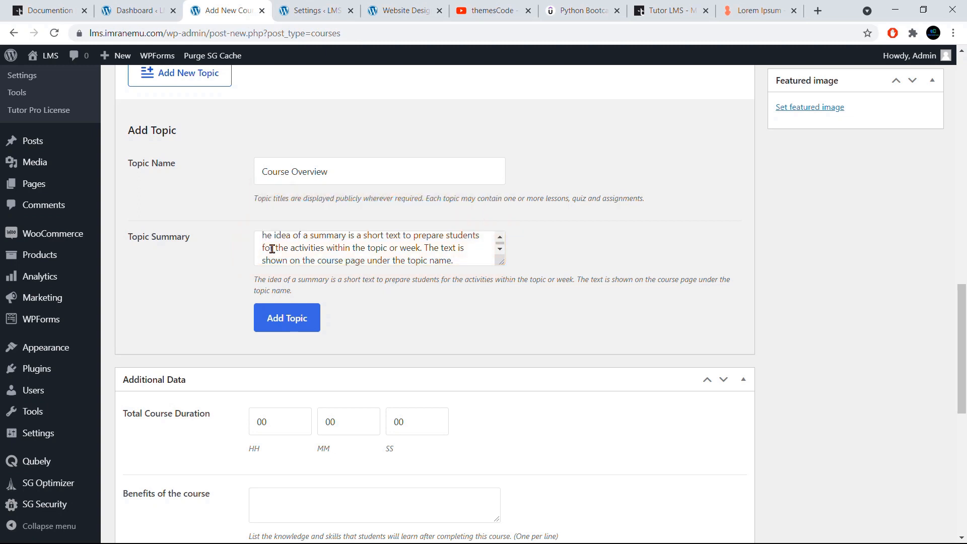
pyautogui.click(290, 322)
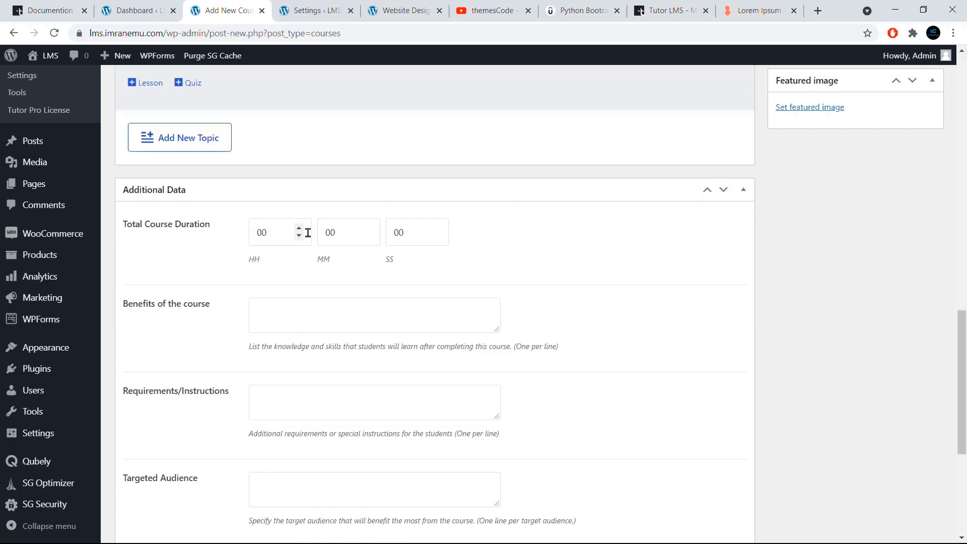
# - Start a new lesson under the Course Overview topic and title it "Introduction To WordPress"
pyautogui.scroll(4, 308, 231)
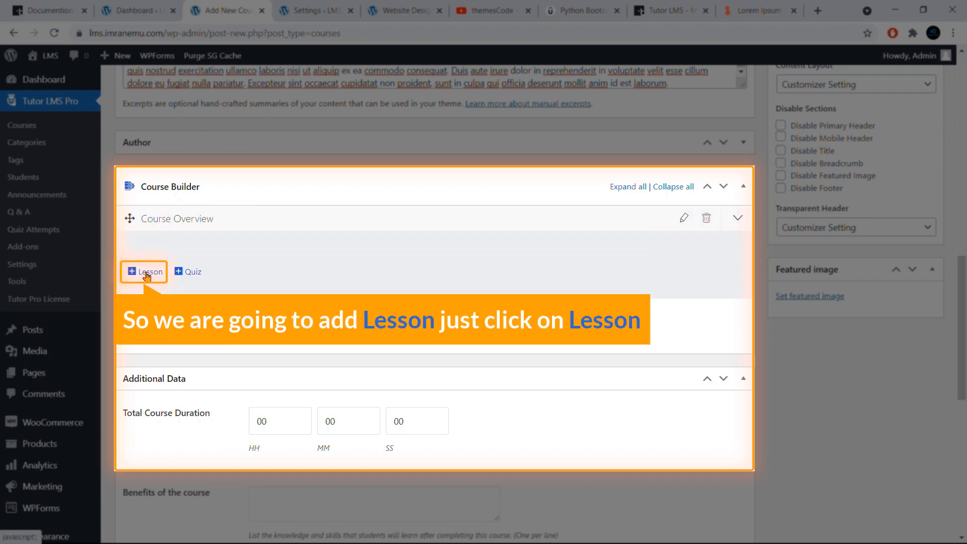
pyautogui.click(146, 272)
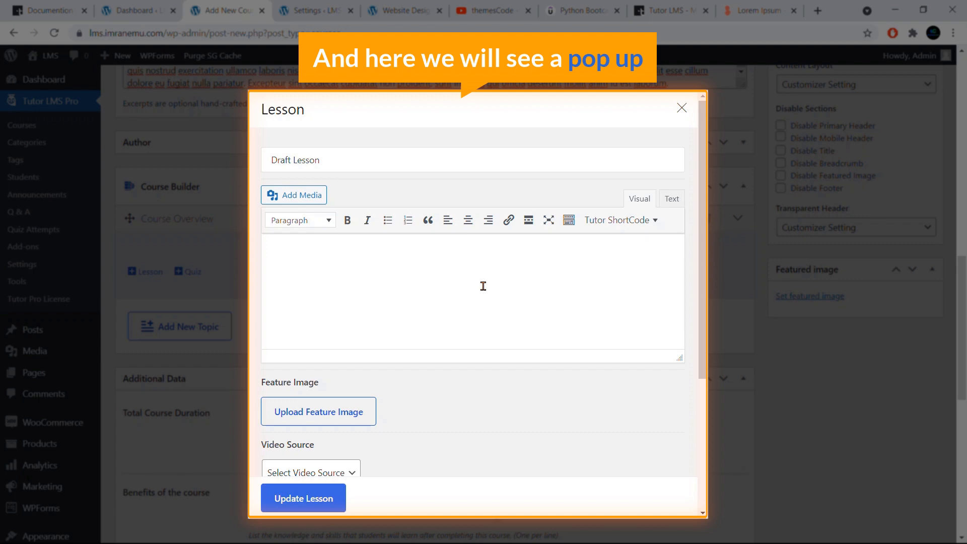
pyautogui.moveTo(349, 163); pyautogui.dragTo(248, 154)
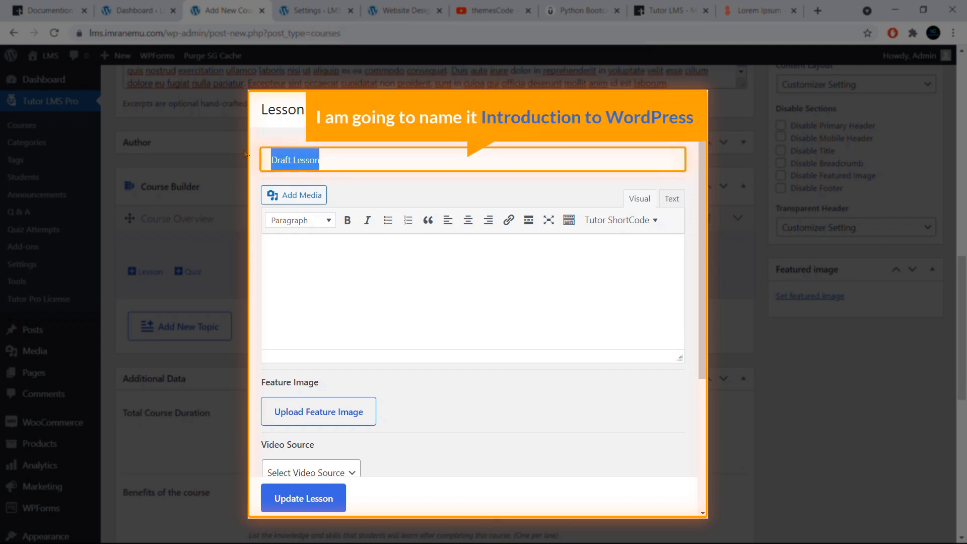
pyautogui.press('BackSpace')
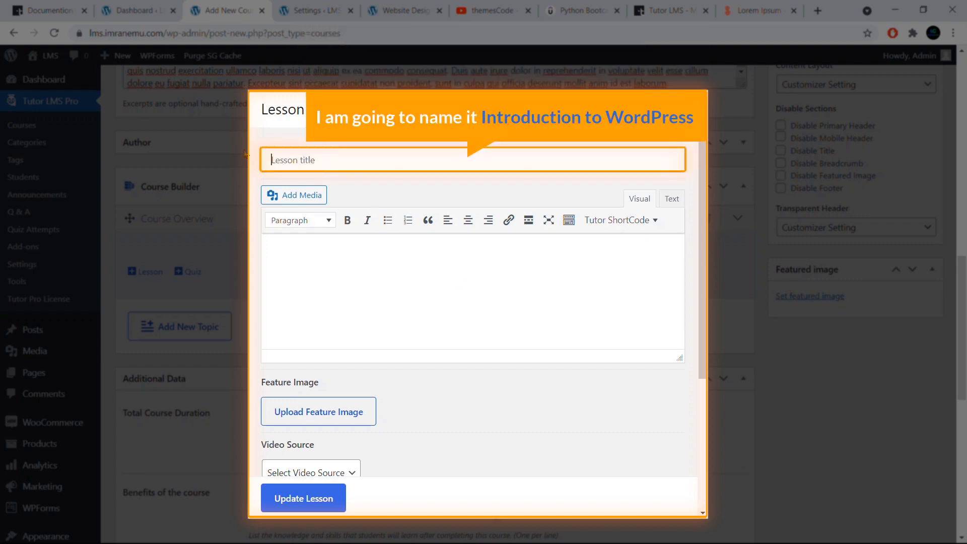
pyautogui.write('Introduction To WordPress')
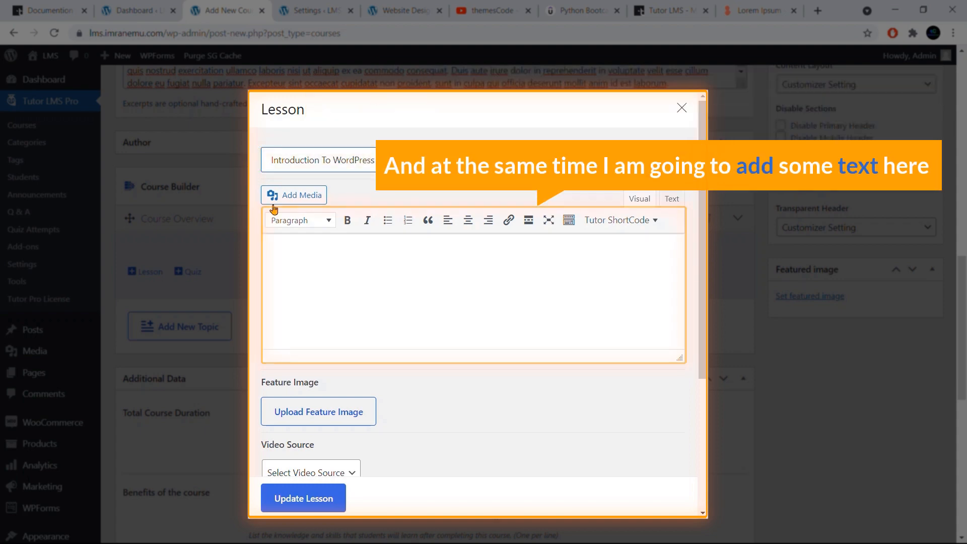
# - Paste the copied topic summary hint text into the lesson's content
pyautogui.click(293, 241)
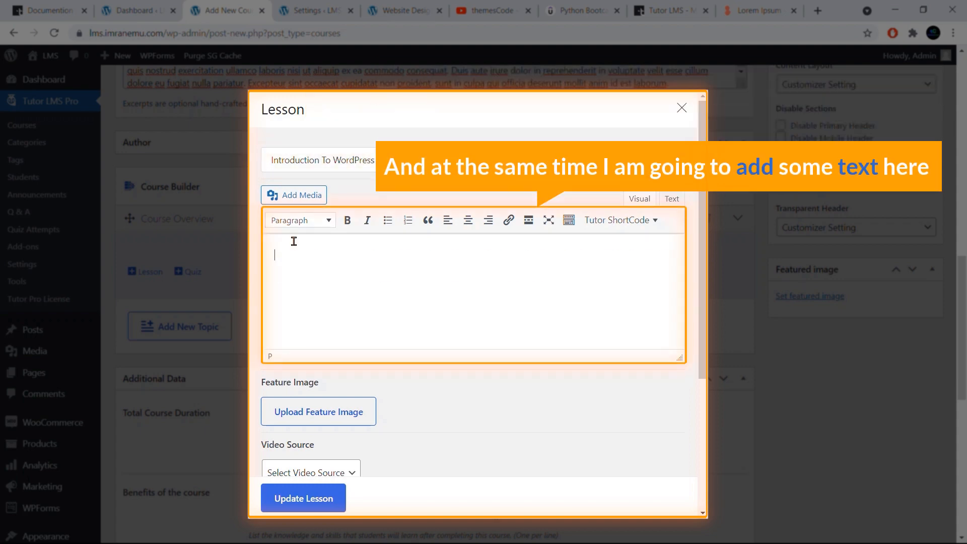
pyautogui.hotkey('ctrl', 'v')
pyautogui.scroll(-3, 313, 272)
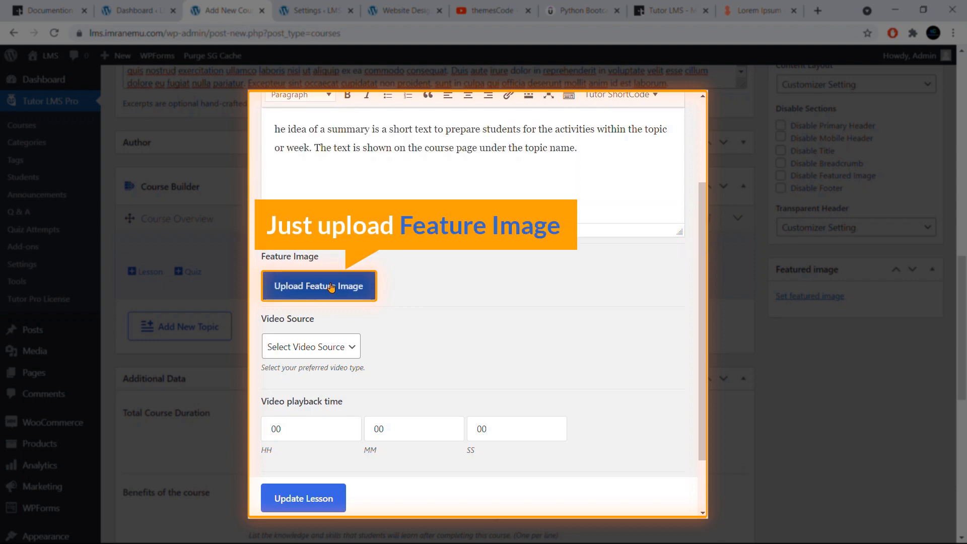
# - Set the round black-and-white photo of a person's hands at a desk as the lesson's feature image from the media library
pyautogui.click(331, 286)
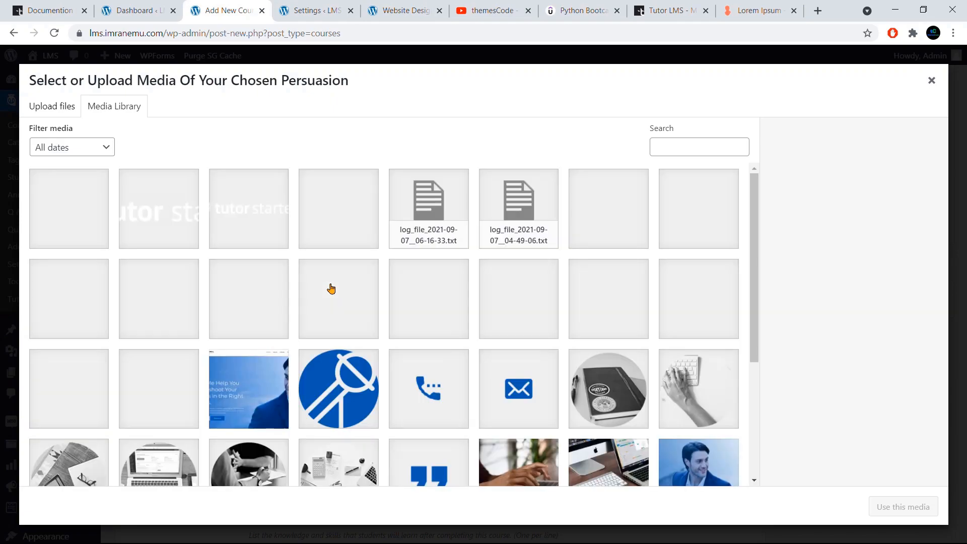
pyautogui.scroll(-3, 373, 313)
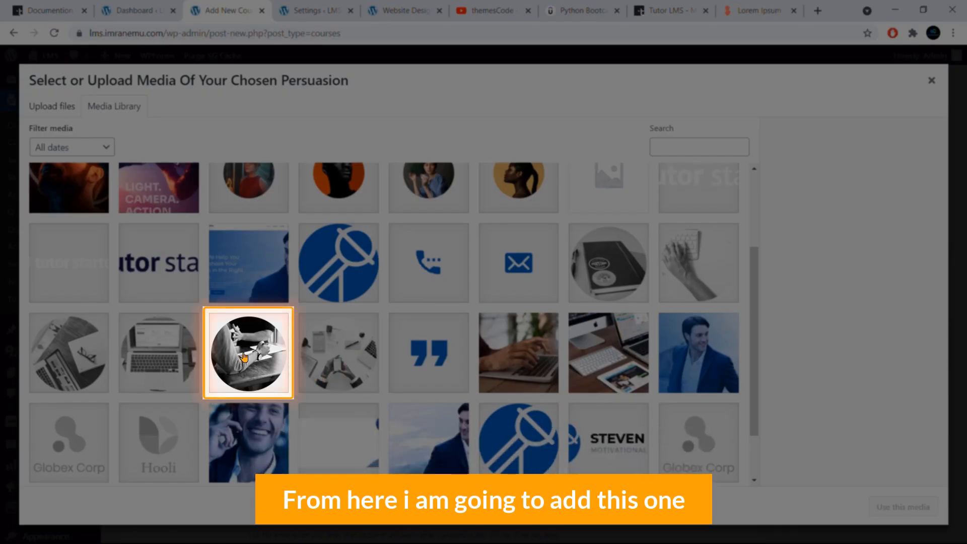
pyautogui.click(244, 357)
pyautogui.click(898, 510)
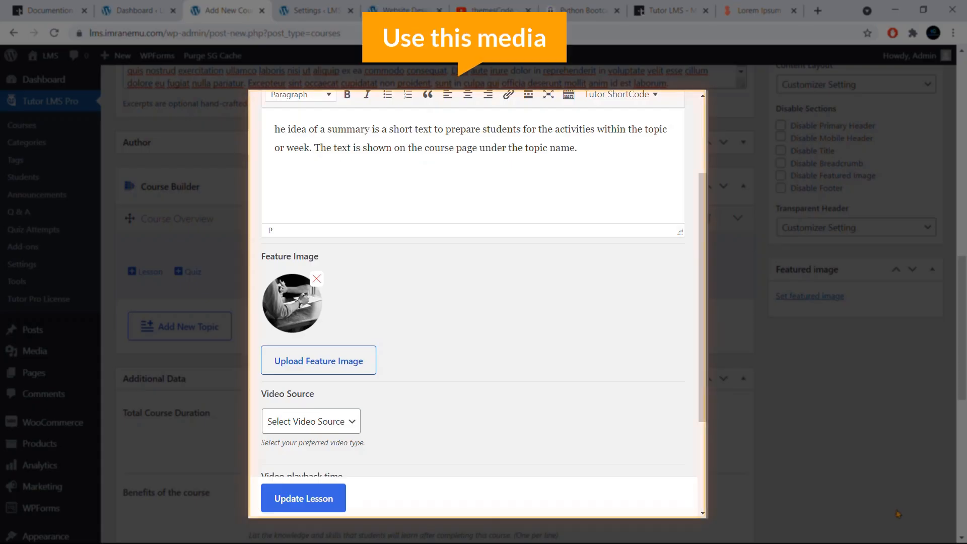
# - Copy the link of the "How To Create a Powerful eCommerce Website" video from the themesCode YouTube channel and return to the lesson
pyautogui.scroll(-3, 438, 349)
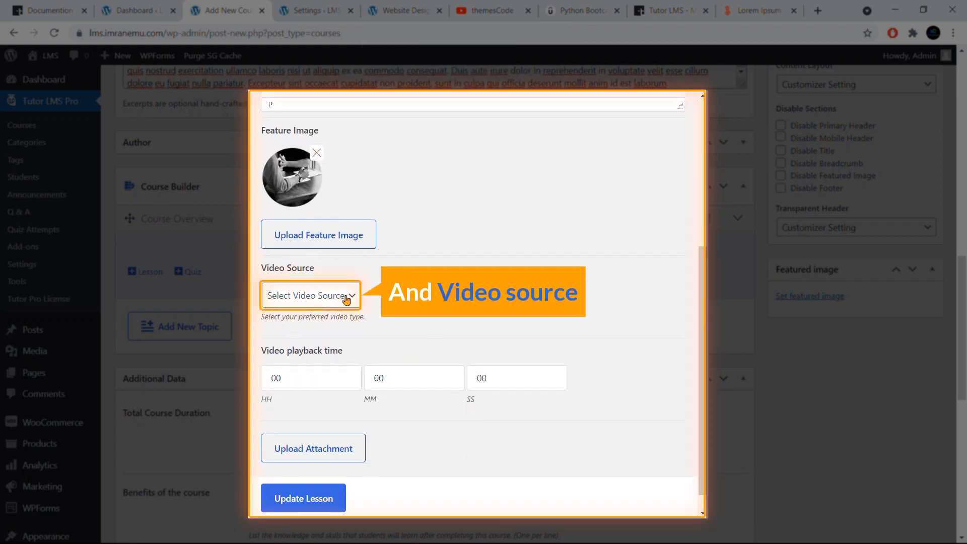
pyautogui.click(468, 5)
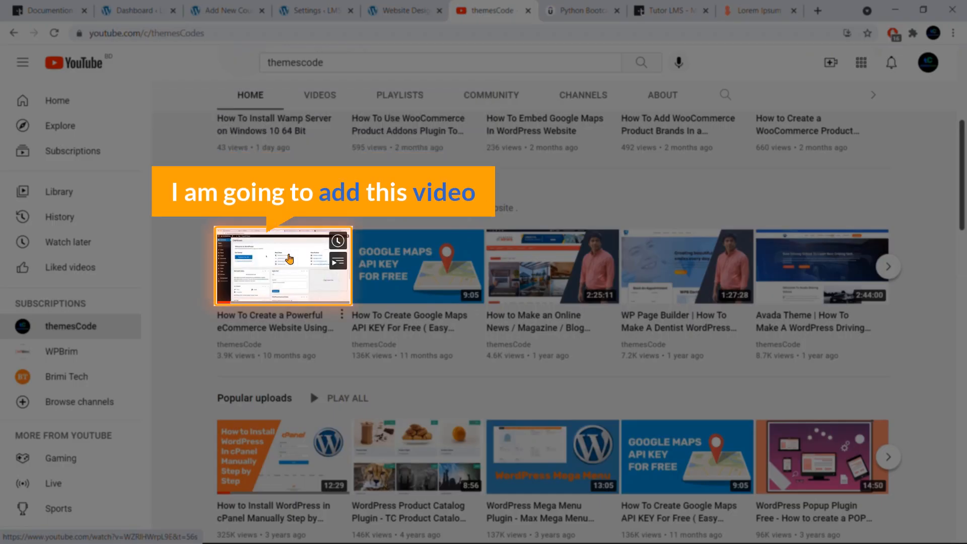
pyautogui.rightClick(289, 259)
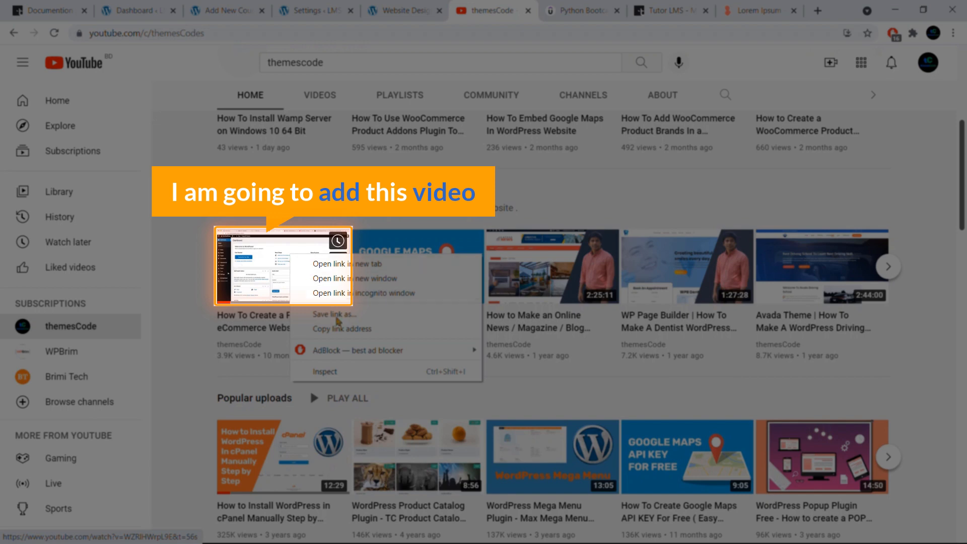
pyautogui.click(322, 328)
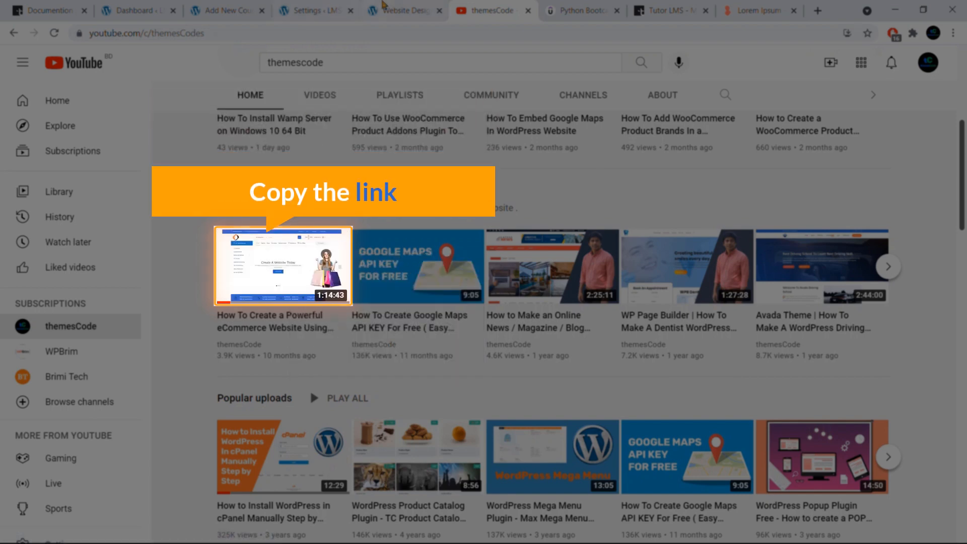
pyautogui.click(385, 8)
pyautogui.click(339, 6)
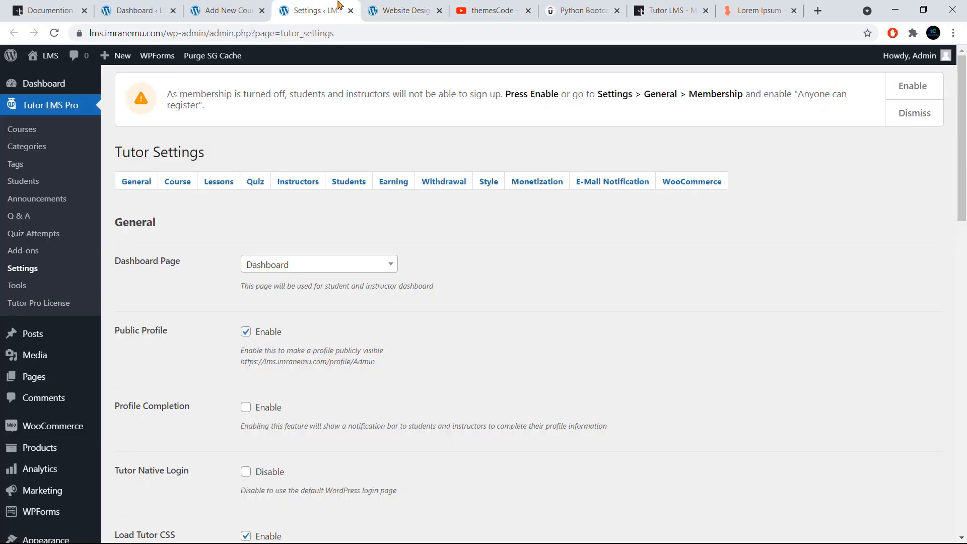
pyautogui.click(220, 9)
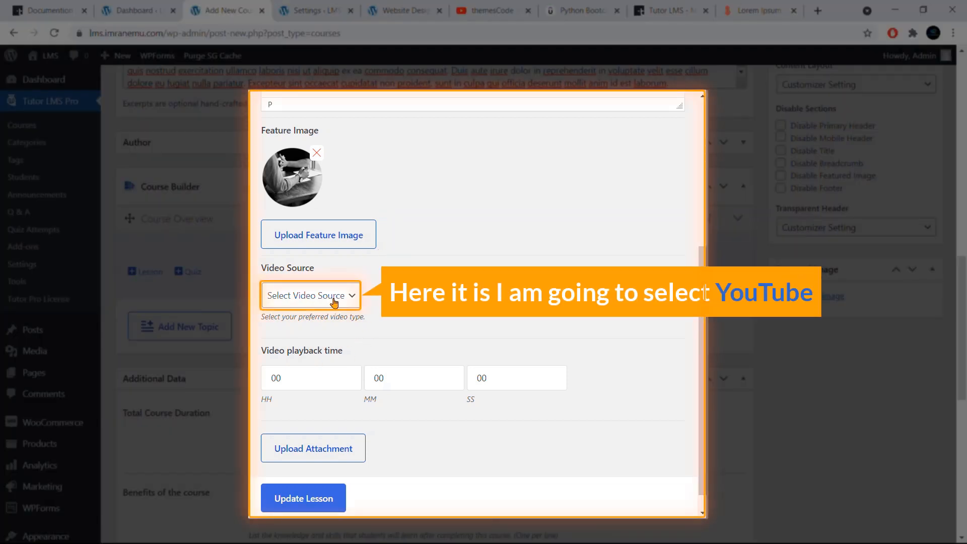
# - Set the lesson's video source to Youtube and paste the copied link as its video URL
pyautogui.click(331, 300)
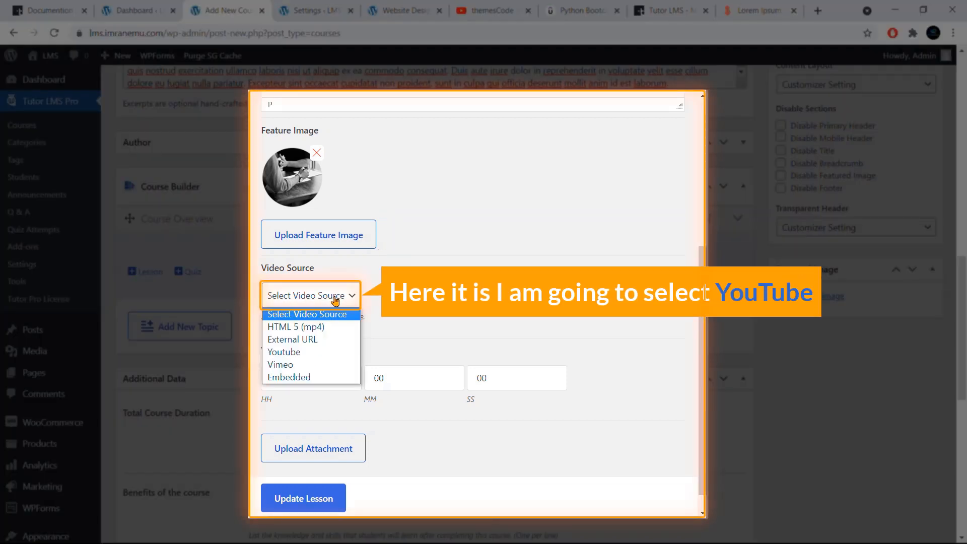
pyautogui.click(319, 351)
pyautogui.click(318, 350)
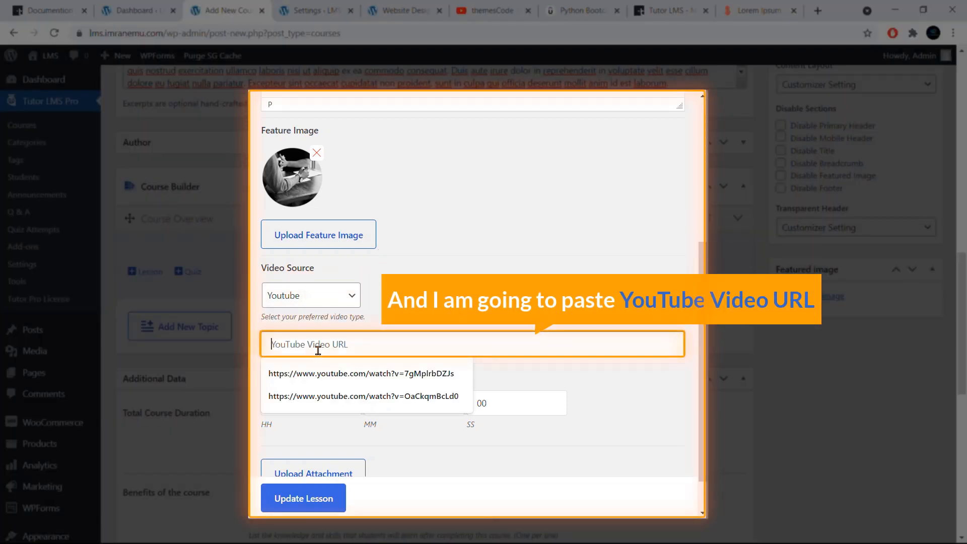
pyautogui.write('https://www.youtube.com/watch?v=WZRlHWrpL9E&t=56s')
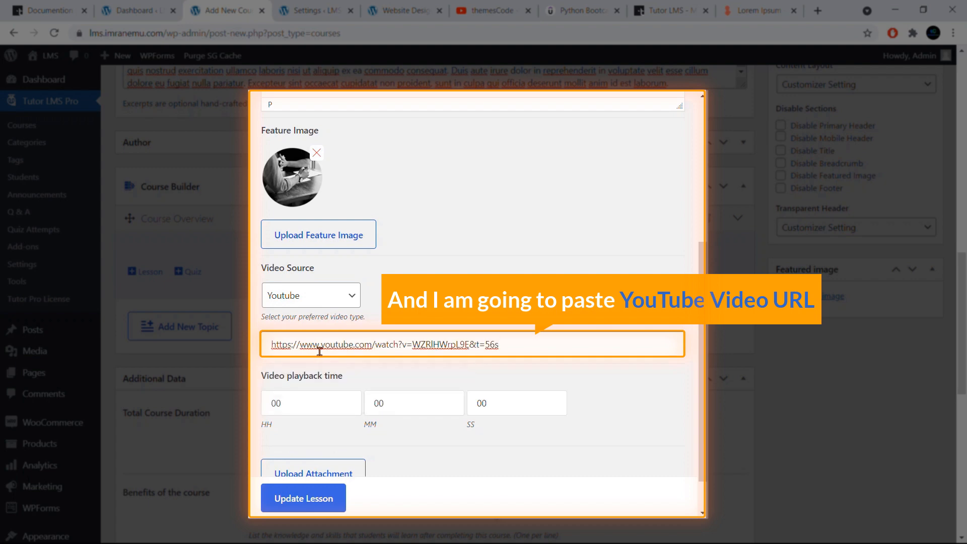
# - Attach log_file_2021-09-07__04-49-06.txt from the media library to the lesson and save the lesson
pyautogui.scroll(-1, 387, 378)
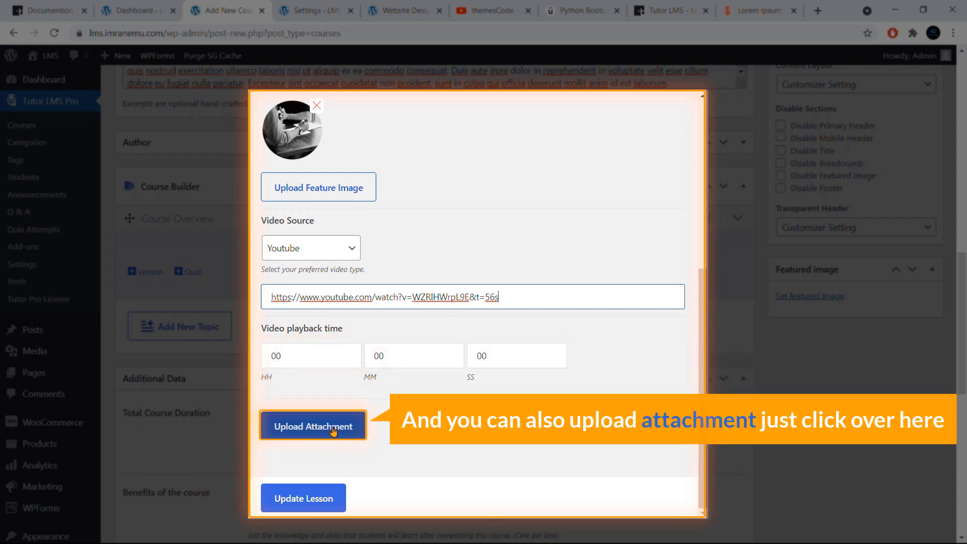
pyautogui.click(333, 429)
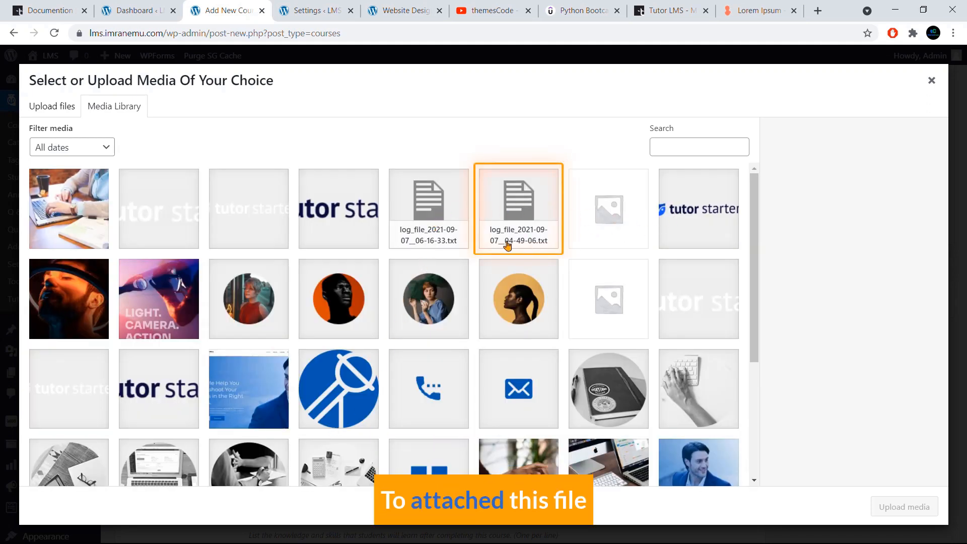
pyautogui.click(516, 218)
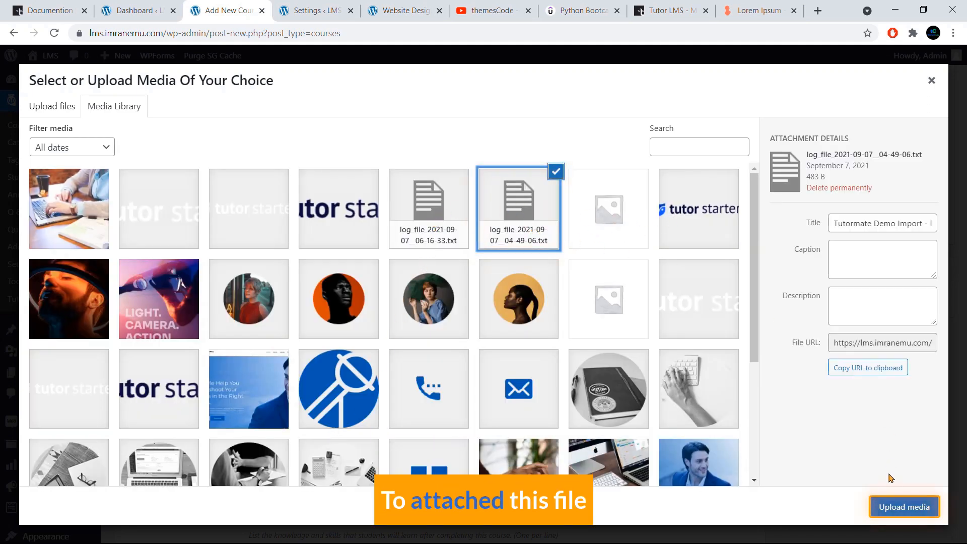
pyautogui.click(898, 506)
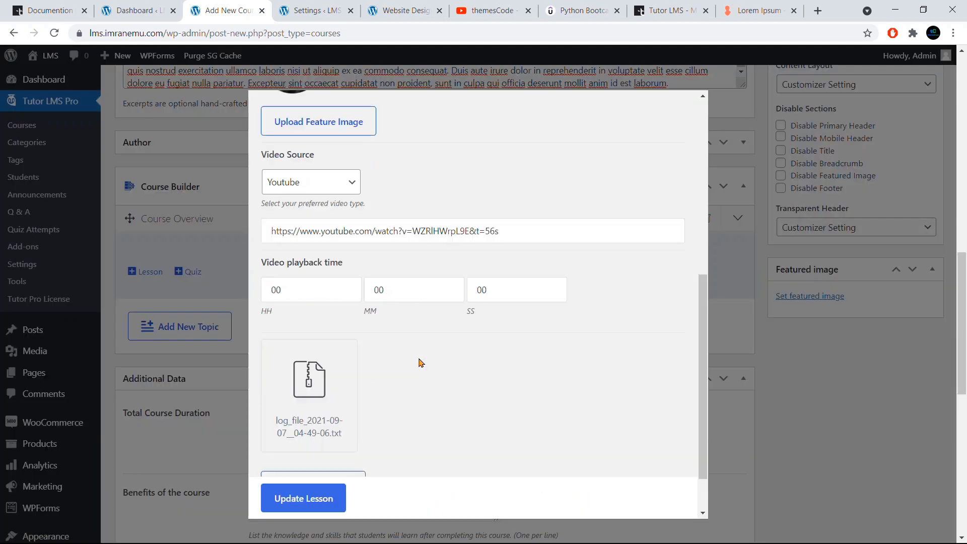
pyautogui.scroll(-3, 421, 363)
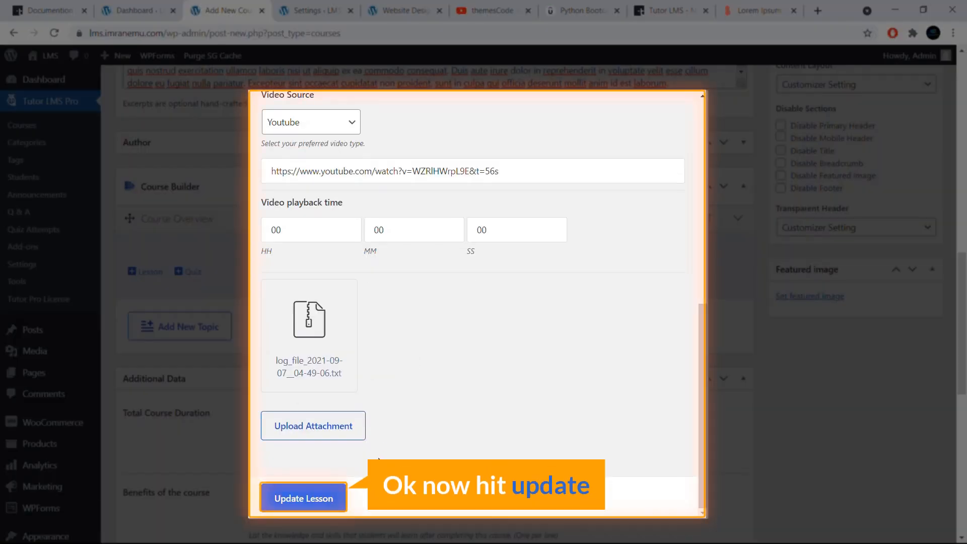
pyautogui.click(303, 499)
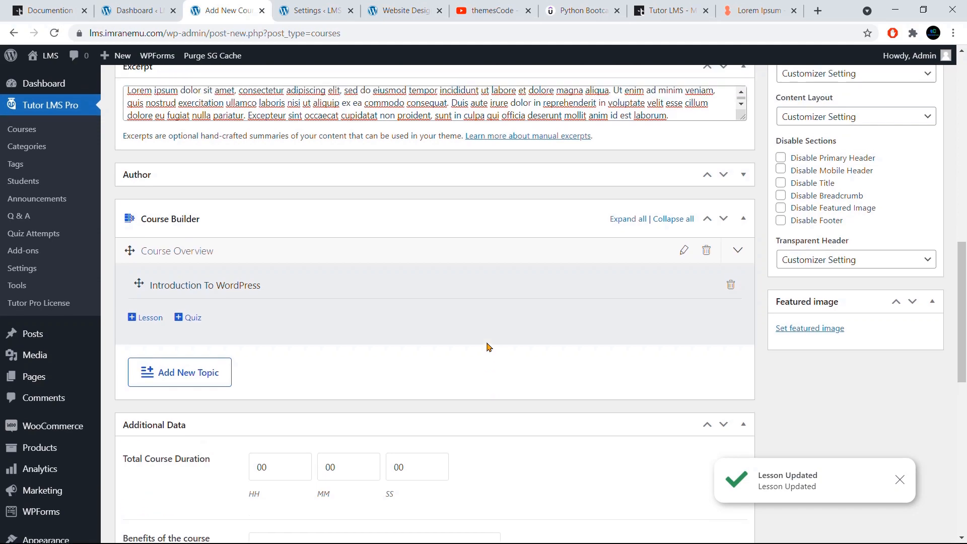
# - Publish the "How To Create A WordPress Website" course
pyautogui.scroll(10, 491, 358)
pyautogui.scroll(4, 488, 346)
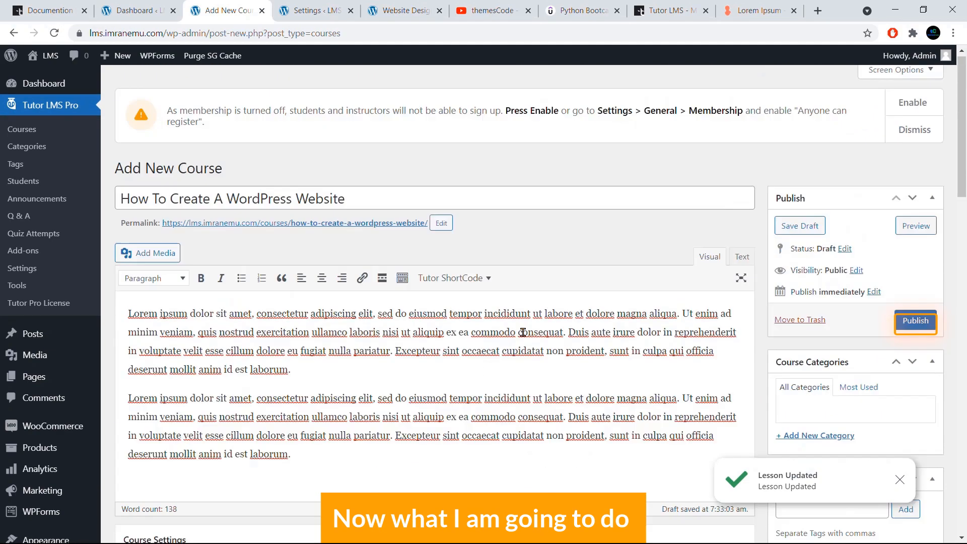
pyautogui.click(915, 328)
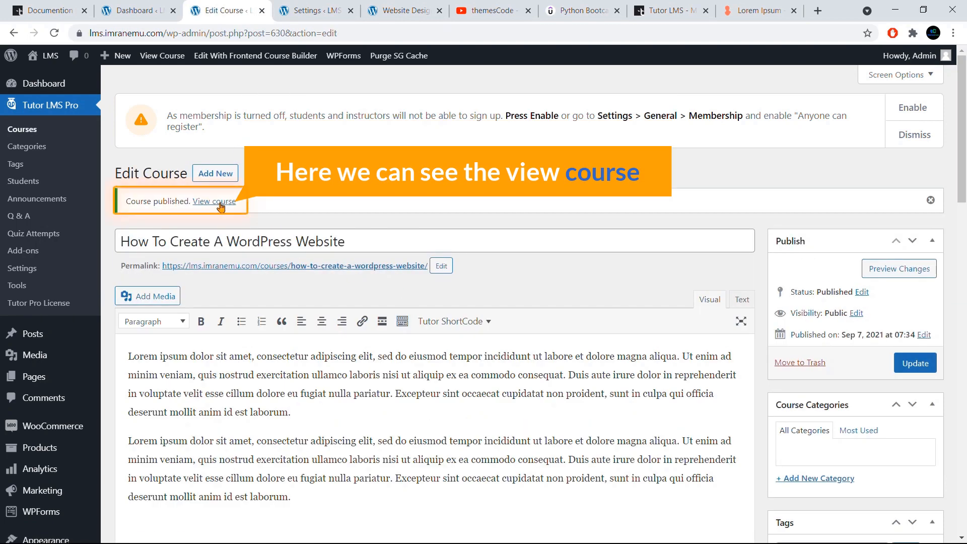
# - Open the published course page in a new tab and examine its description, topic list and featured image area
pyautogui.rightClick(220, 207)
pyautogui.click(262, 211)
pyautogui.click(286, 14)
pyautogui.scroll(-7, 330, 184)
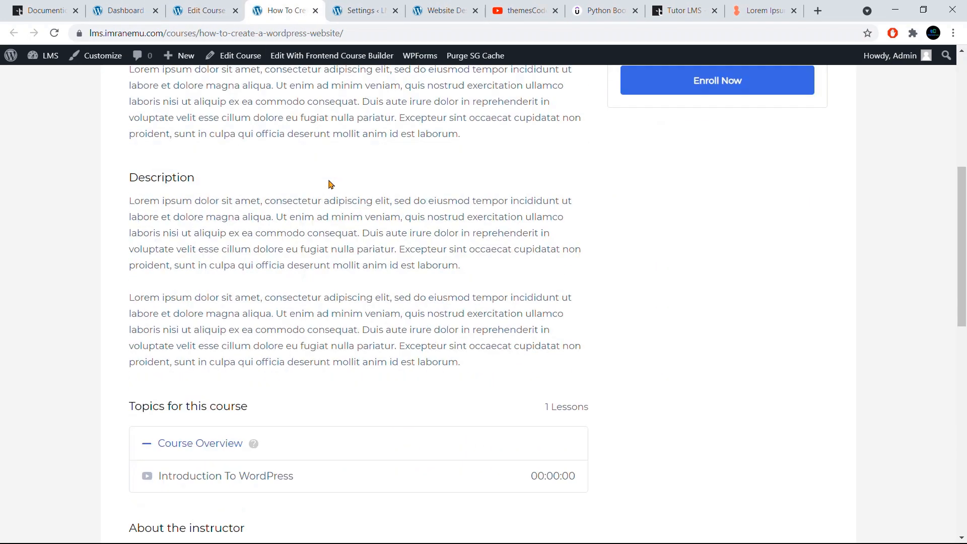
pyautogui.scroll(-3, 327, 186)
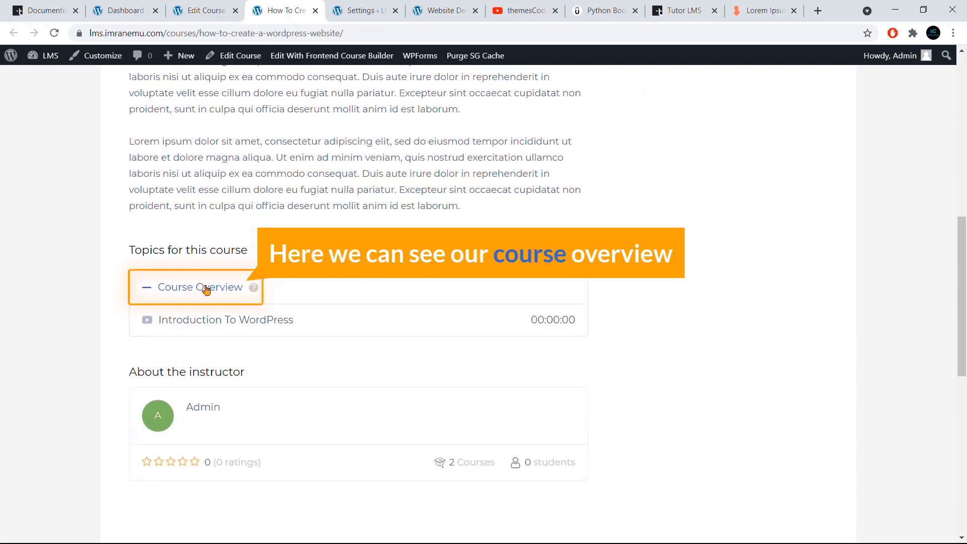
pyautogui.click(206, 290)
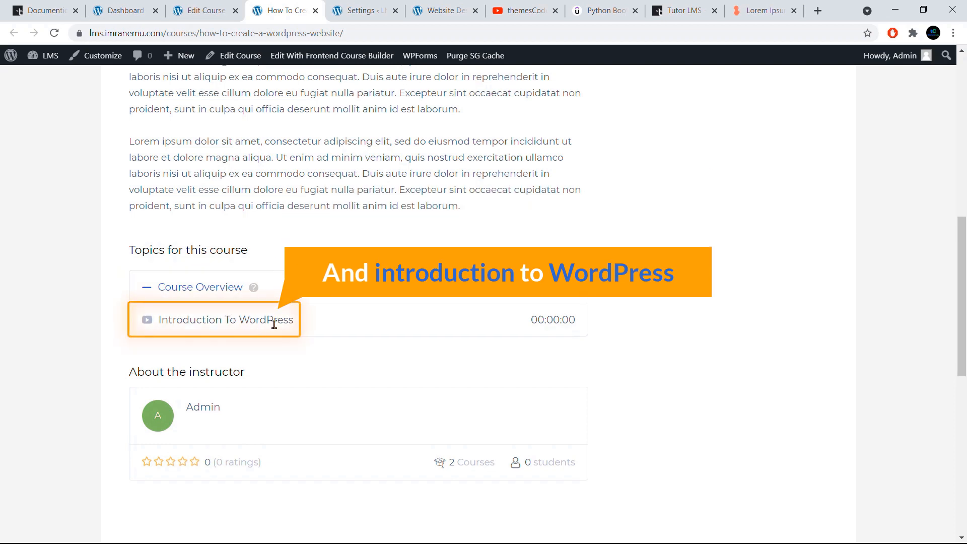
pyautogui.scroll(10, 256, 321)
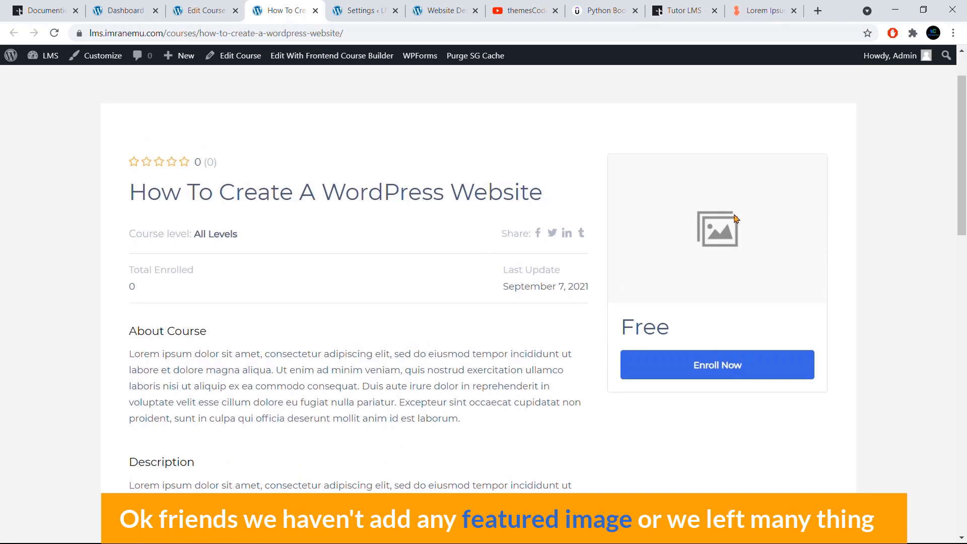
# - Return to editing the course and add a second topic named "Choose Domain & Hosting" without a summary
pyautogui.click(202, 11)
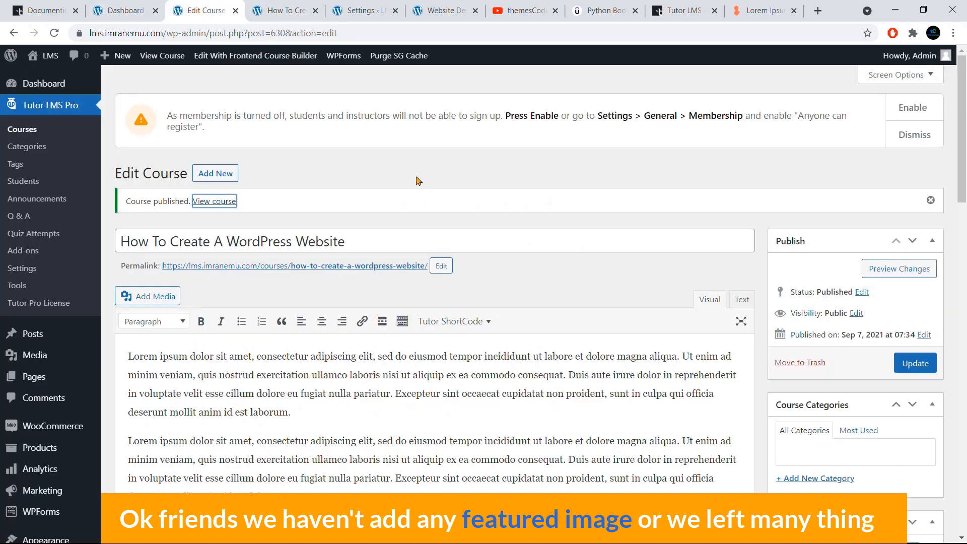
pyautogui.scroll(-15, 416, 181)
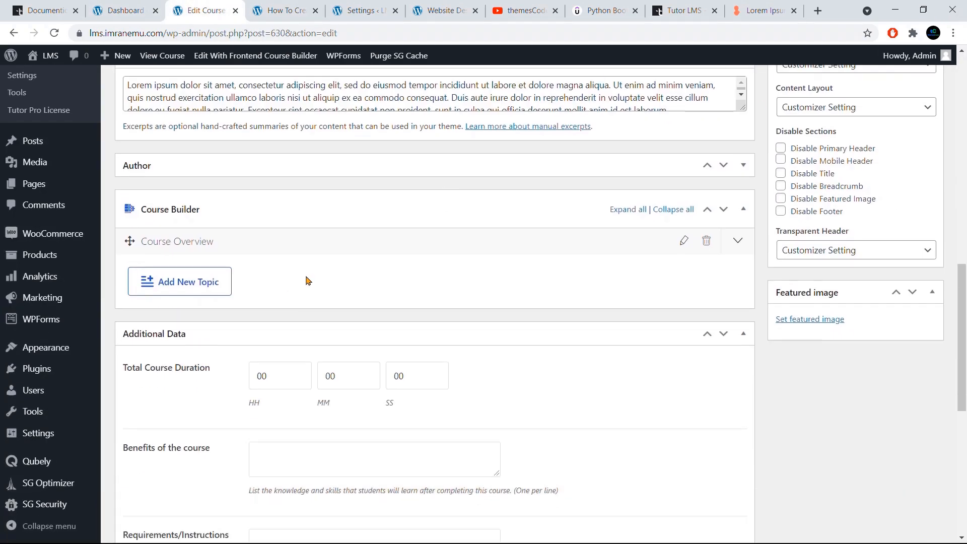
pyautogui.scroll(-1, 306, 281)
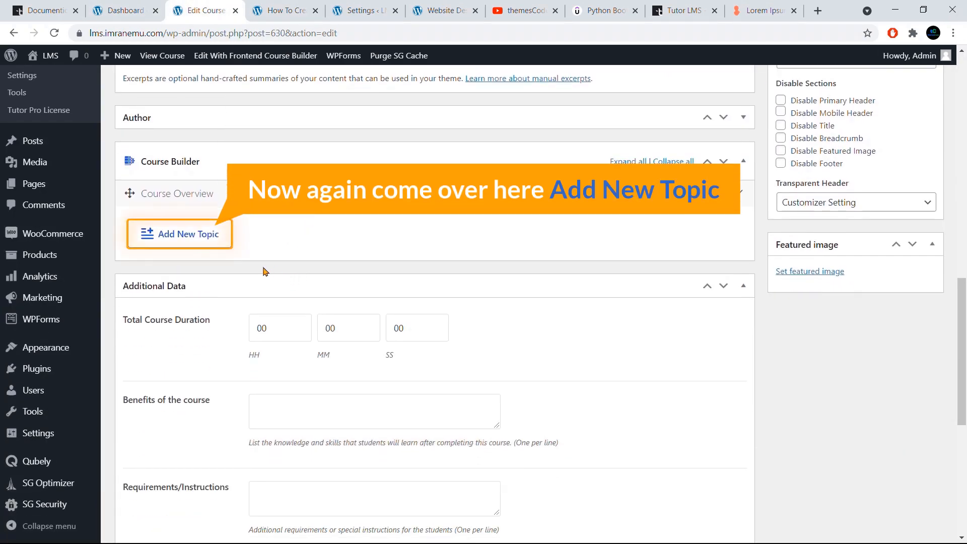
pyautogui.click(196, 239)
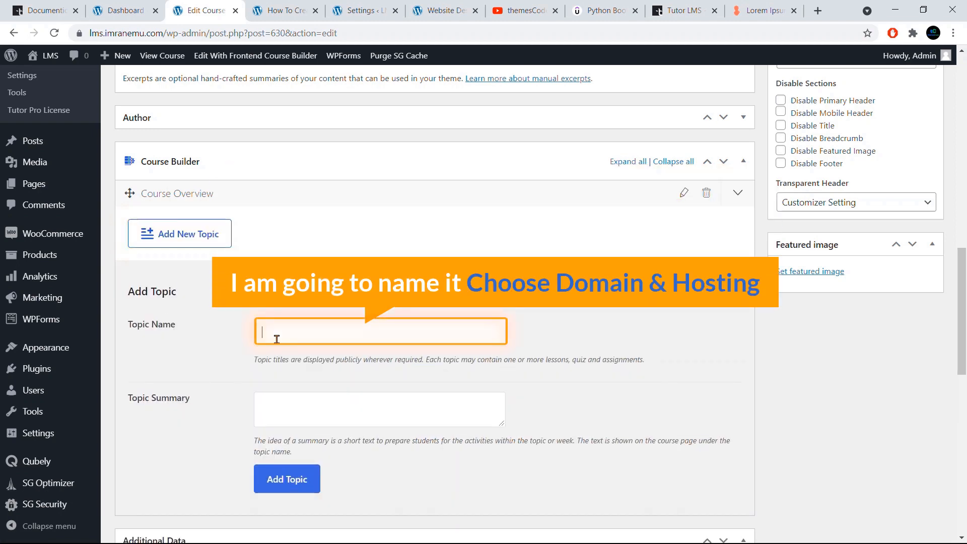
pyautogui.write('Choose Domain & Hosting')
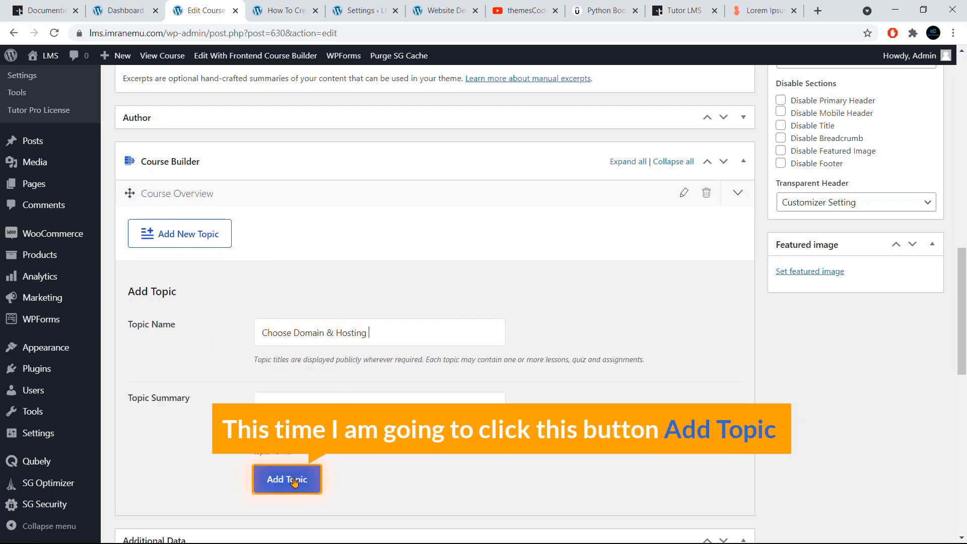
pyautogui.click(295, 482)
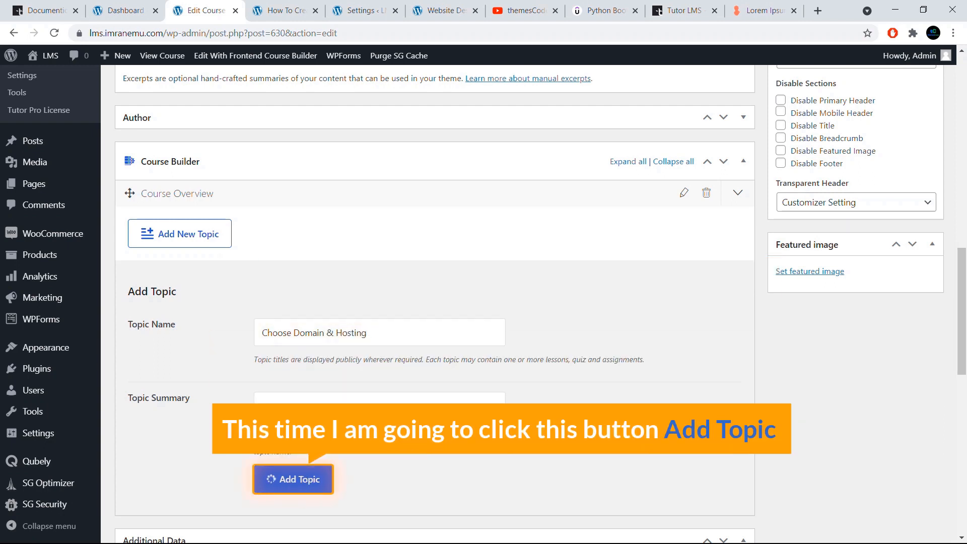
# - Start a new lesson under the Choose Domain & Hosting topic and title it "Select A Domain Name"
pyautogui.scroll(-1, 295, 482)
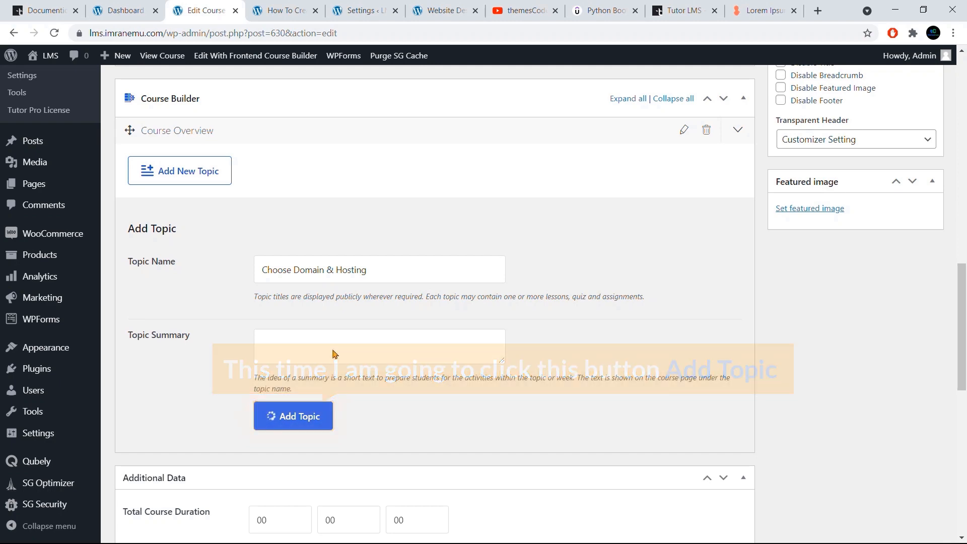
pyautogui.scroll(-2, 316, 285)
pyautogui.scroll(2, 303, 260)
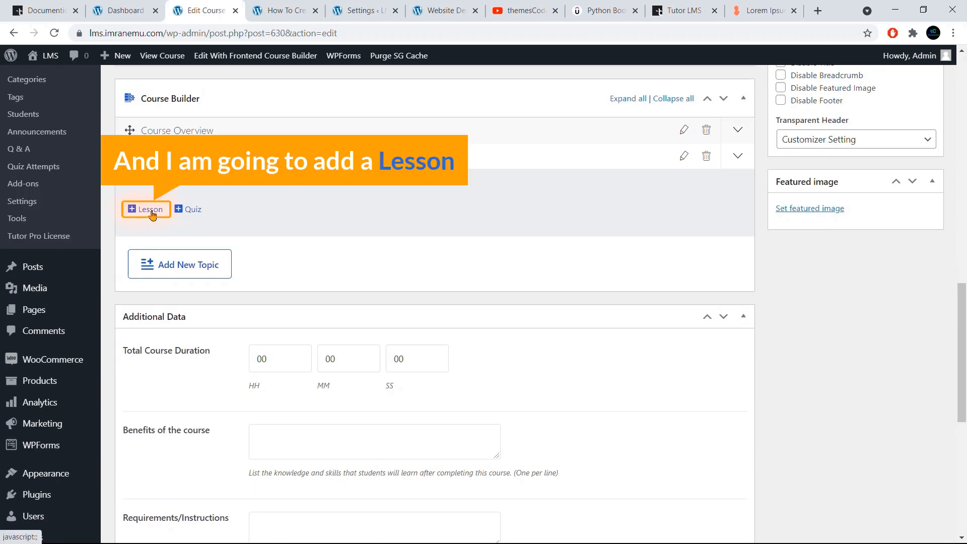
pyautogui.click(152, 215)
pyautogui.moveTo(320, 160); pyautogui.dragTo(262, 164)
pyautogui.press('BackSpace')
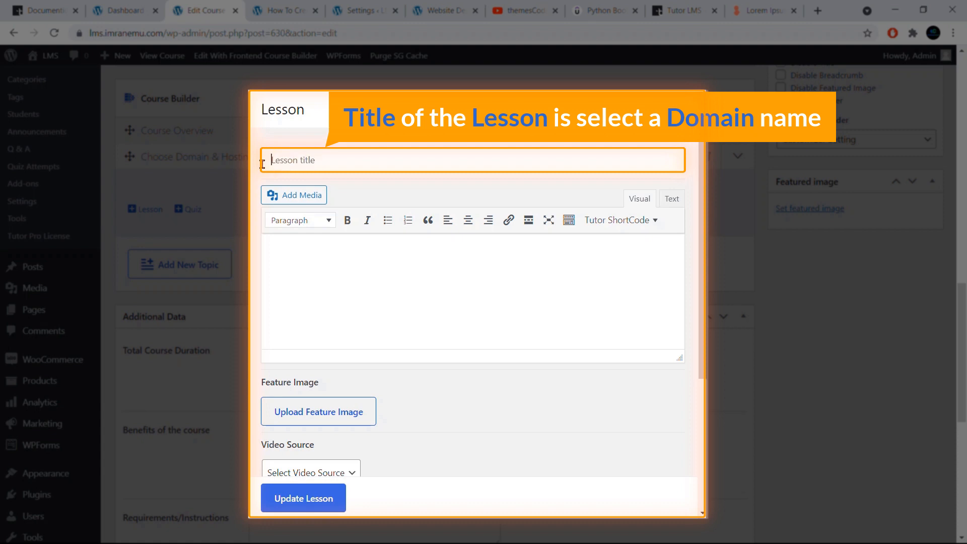
pyautogui.write('Select A Domain Name')
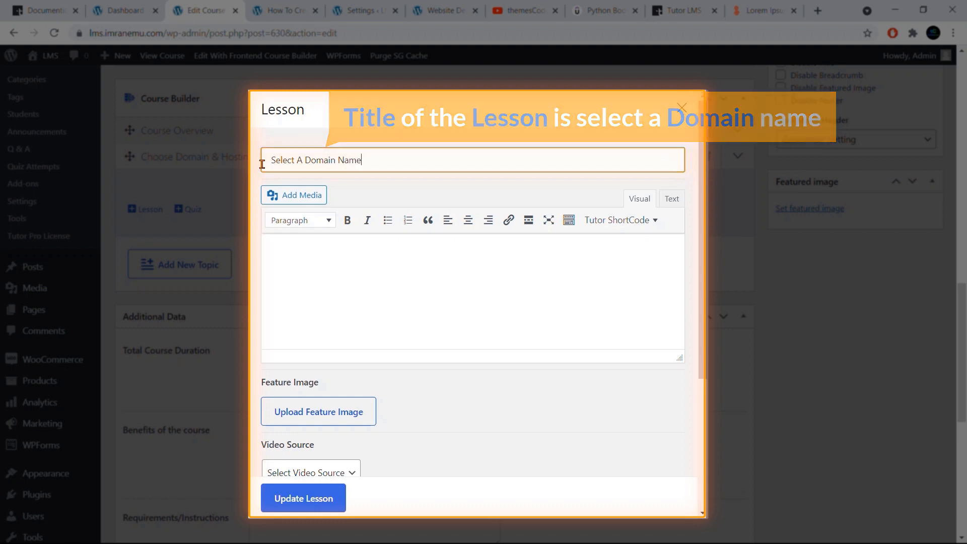
# - Set the lesson's video source to YouTube and copy the WooCommerce Product Addons video's link from the themesCode channel
pyautogui.scroll(-4, 350, 322)
pyautogui.click(350, 280)
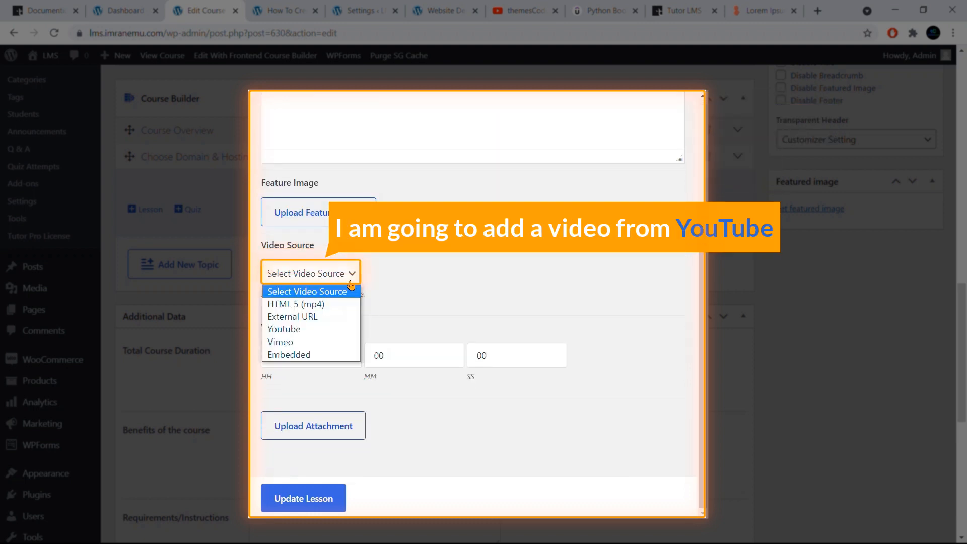
pyautogui.click(323, 329)
pyautogui.click(524, 10)
pyautogui.rightClick(412, 304)
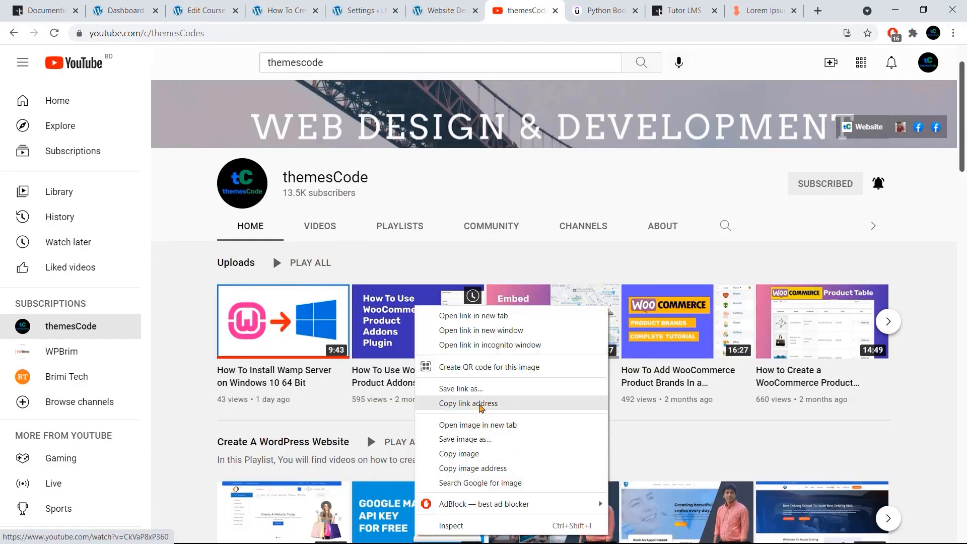
pyautogui.click(454, 401)
pyautogui.click(206, 10)
pyautogui.click(372, 322)
pyautogui.write('https://www.youtube.com/watch?v=CkVaP8xP360')
pyautogui.scroll(-1, 410, 421)
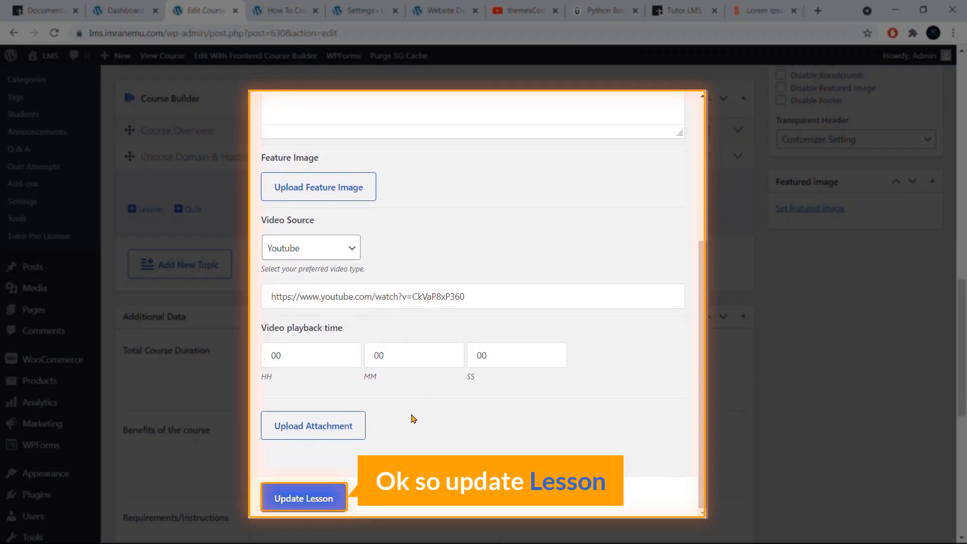
pyautogui.click(320, 506)
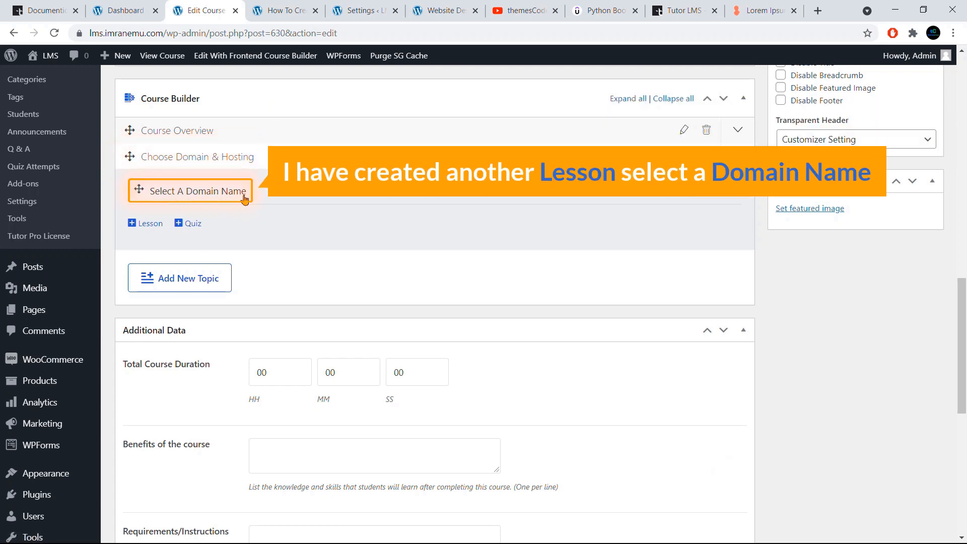
# - Start another lesson under the Choose Domain & Hosting topic and title it "Select a Best Hosting Provider"
pyautogui.click(151, 224)
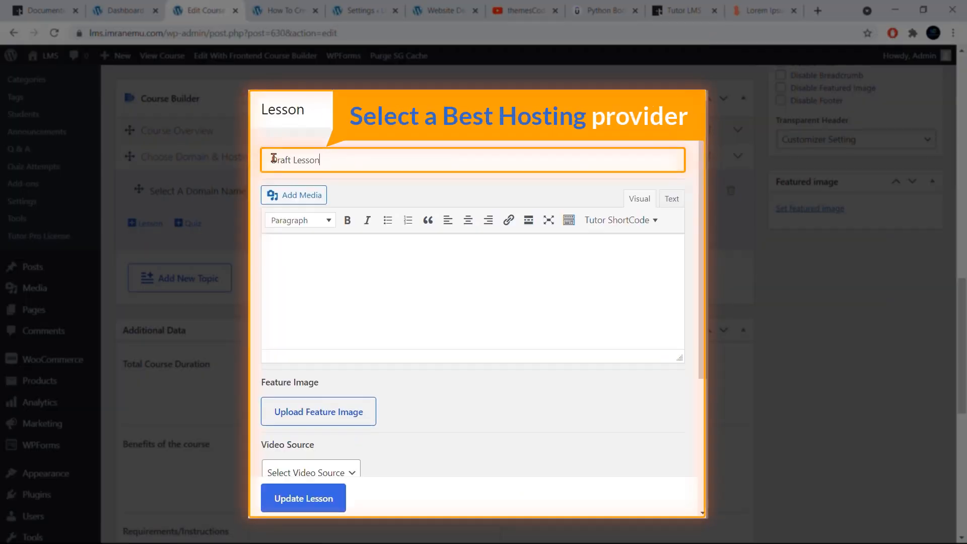
pyautogui.tripleClick(261, 157)
pyautogui.write('Select')
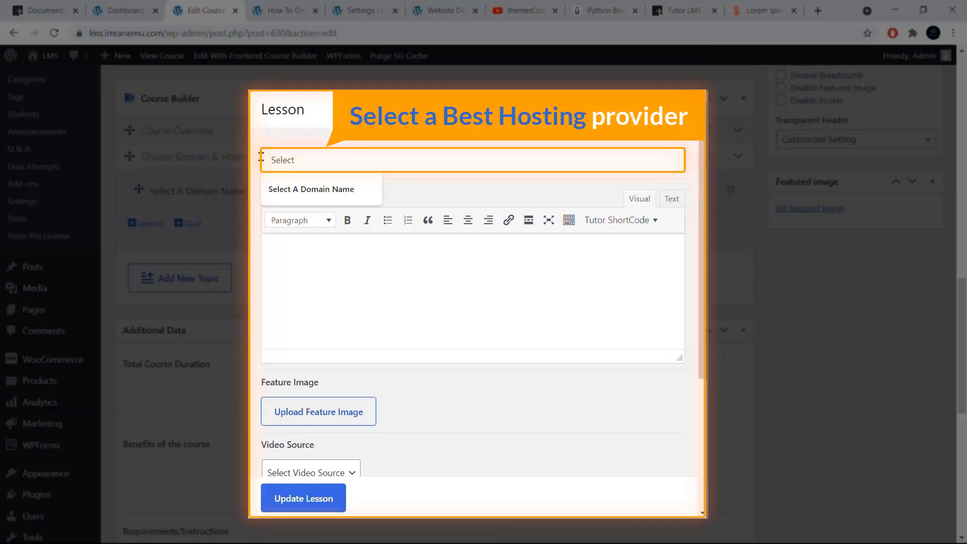
pyautogui.write(' a Best ')
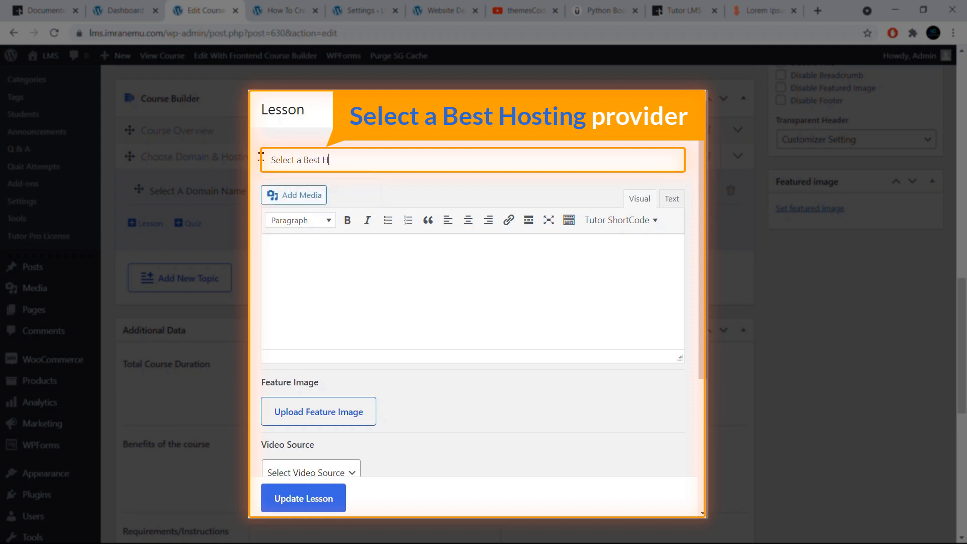
pyautogui.write('Hosting Provider')
pyautogui.click(289, 243)
pyautogui.hotkey('ctrl', 'v')
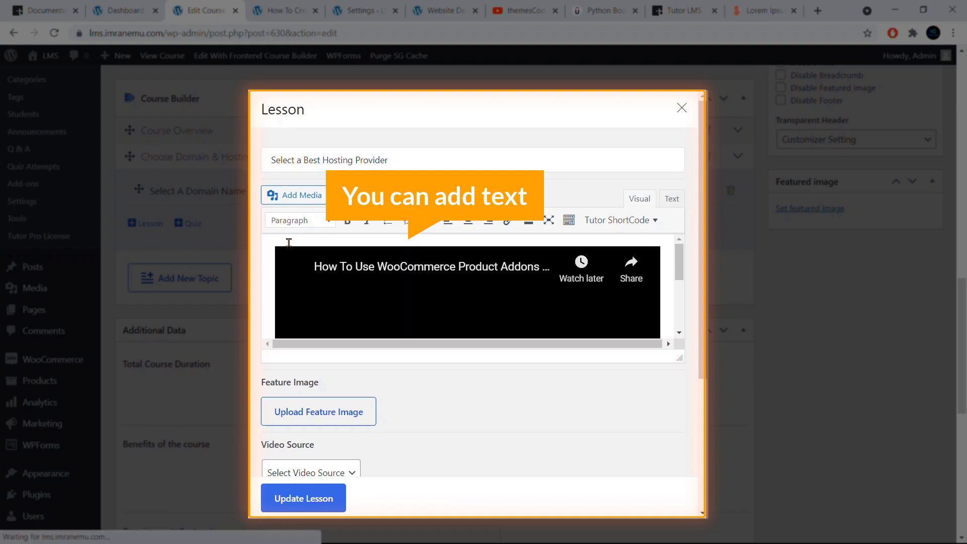
pyautogui.hotkey('ctrl', 'z')
# - Copy "Lorem ipsum dolor sit amet, consectetur adipiscing elit," from the loremipsum.io page for the lesson's text and return to the lesson form
pyautogui.click(766, 8)
pyautogui.moveTo(598, 258); pyautogui.dragTo(145, 262)
pyautogui.hotkey('ctrl', 'c')
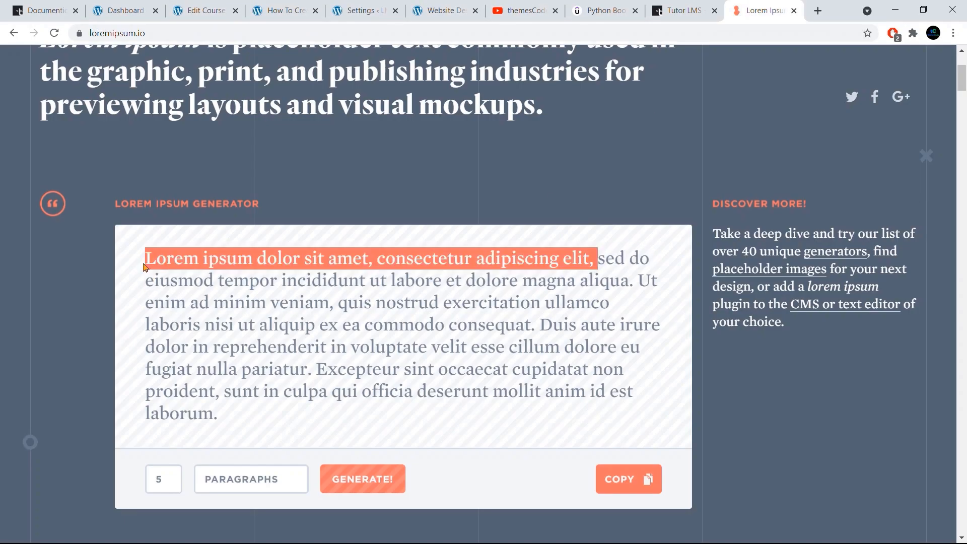
pyautogui.click(216, 7)
pyautogui.scroll(-4, 353, 290)
pyautogui.click(351, 290)
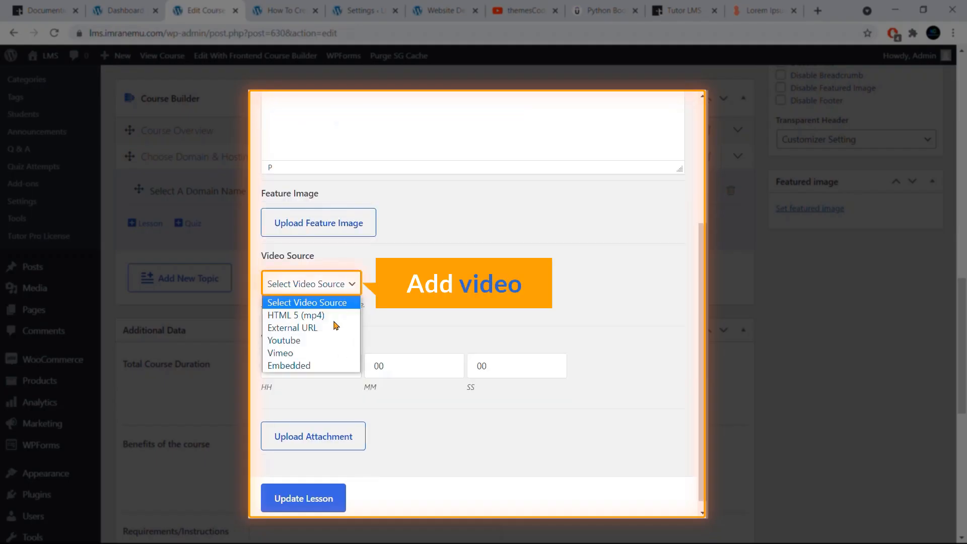
pyautogui.click(325, 341)
pyautogui.click(325, 337)
pyautogui.hotkey('ctrl', 'v')
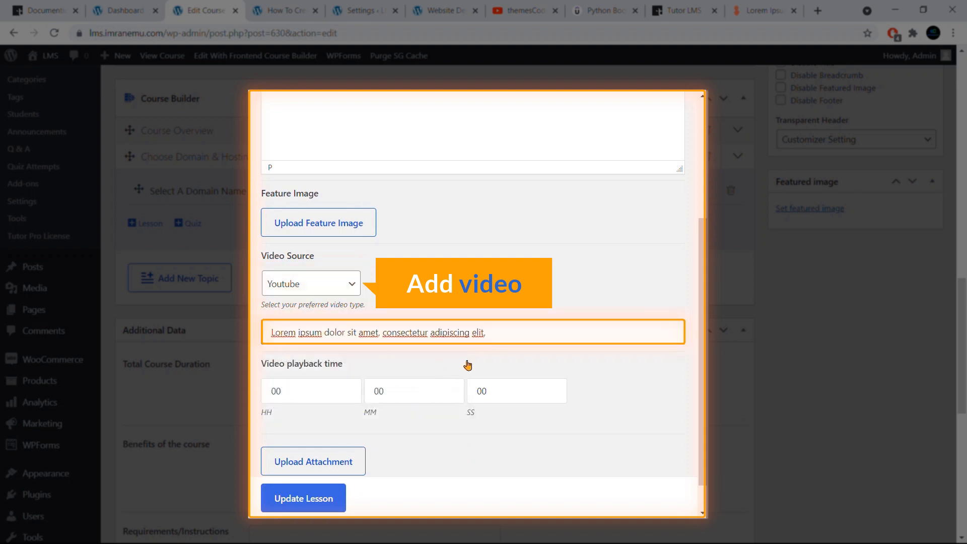
pyautogui.hotkey('ctrl', 'z')
pyautogui.click(416, 362)
pyautogui.scroll(-2, 389, 426)
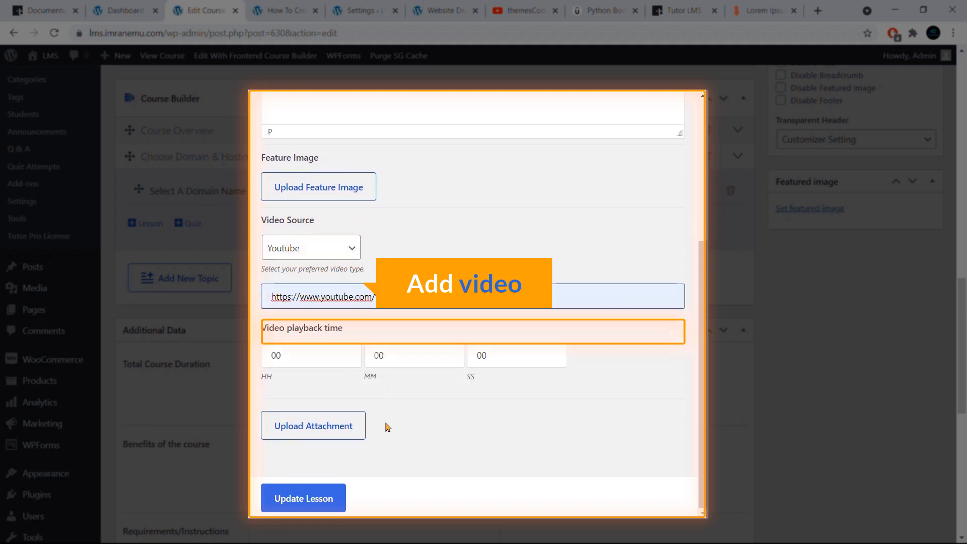
pyautogui.click(300, 499)
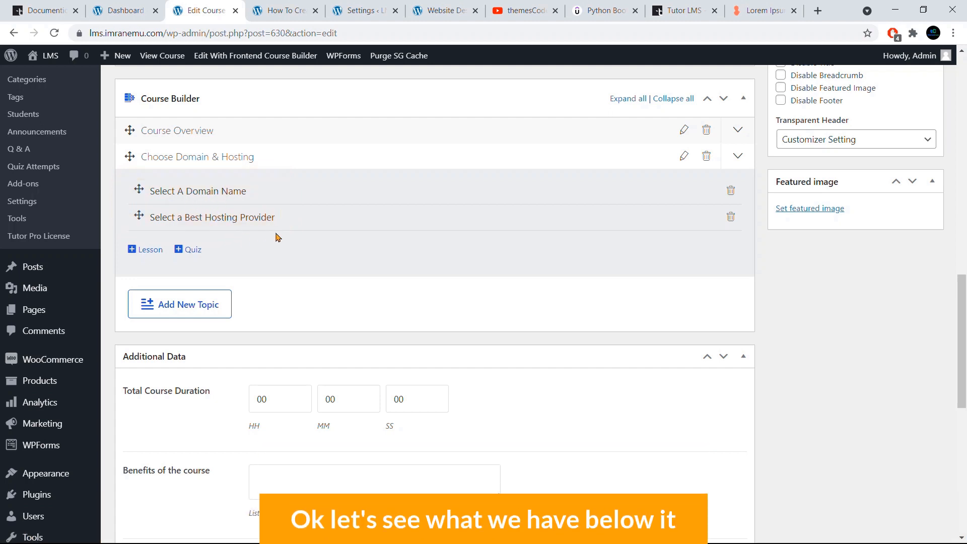
# - Set the total course duration to 1 hour, 20 minutes and 10 seconds in the additional data
pyautogui.scroll(-1, 276, 237)
pyautogui.scroll(-1, 272, 238)
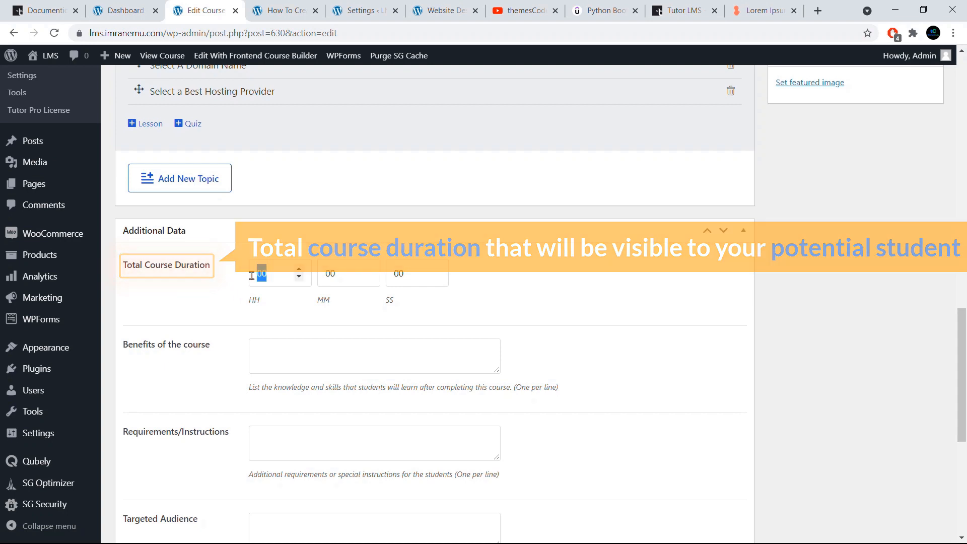
pyautogui.moveTo(272, 273); pyautogui.dragTo(251, 276)
pyautogui.write('1')
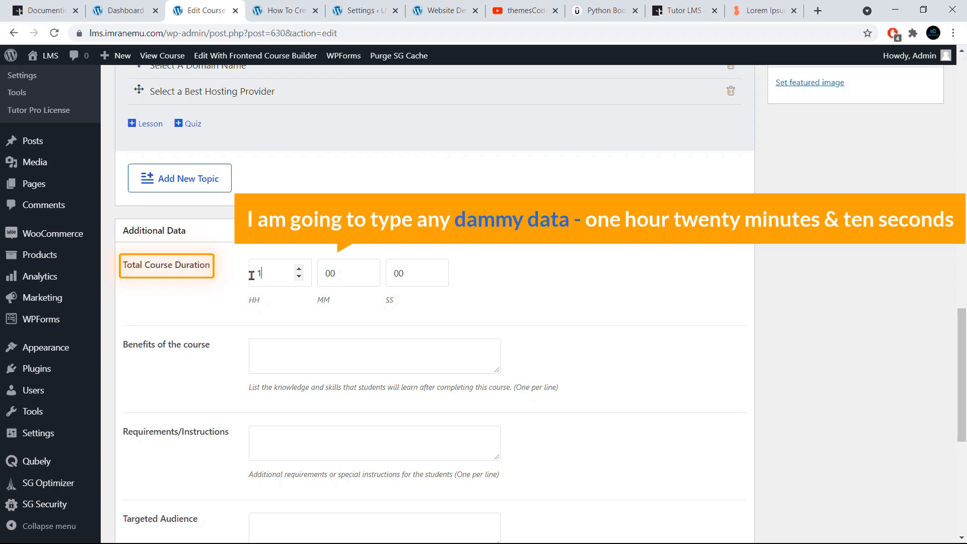
pyautogui.moveTo(339, 274); pyautogui.dragTo(314, 283)
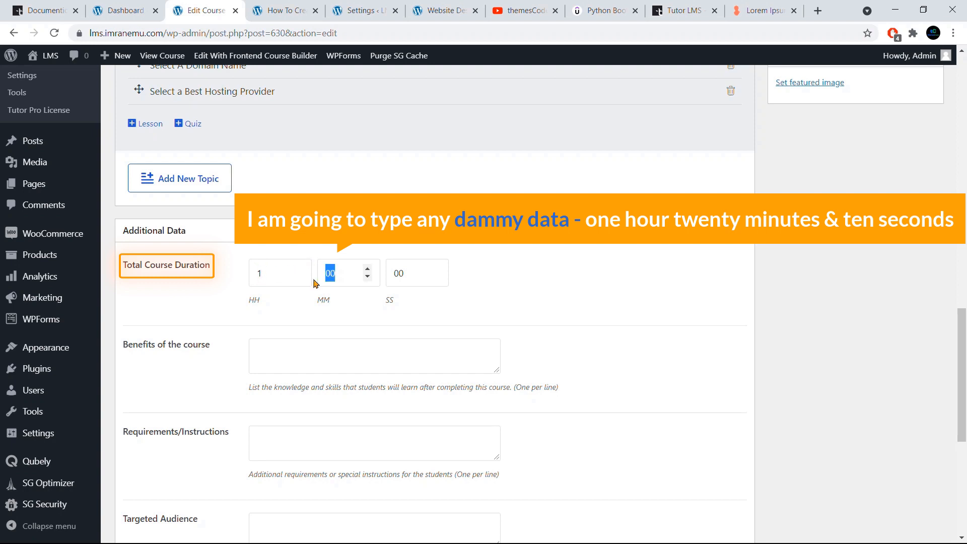
pyautogui.write('2')
pyautogui.moveTo(399, 272); pyautogui.dragTo(412, 280)
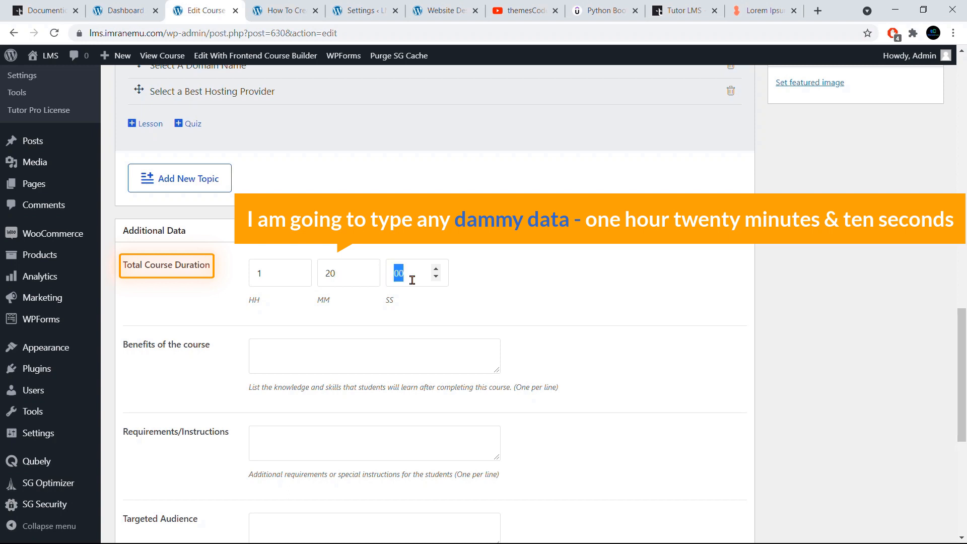
pyautogui.write('10')
# - Enter "Built Website for clients and yourself" as the benefits of the course
pyautogui.scroll(-3, 326, 234)
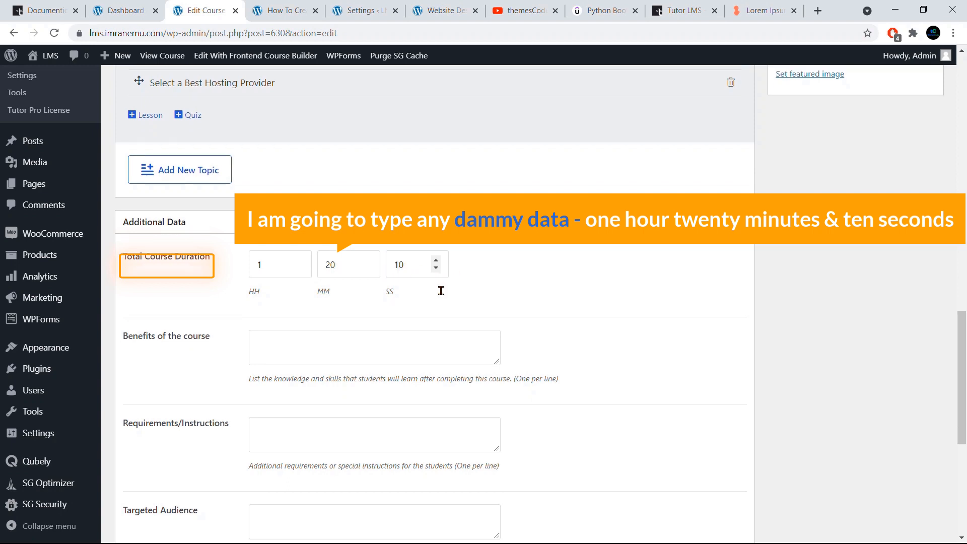
pyautogui.click(306, 224)
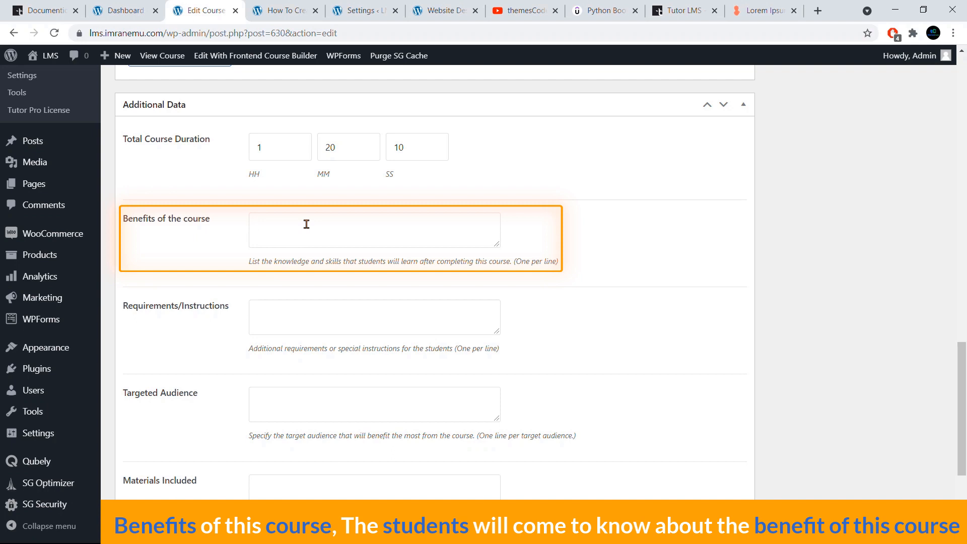
pyautogui.write('ebsite for clients and yourself')
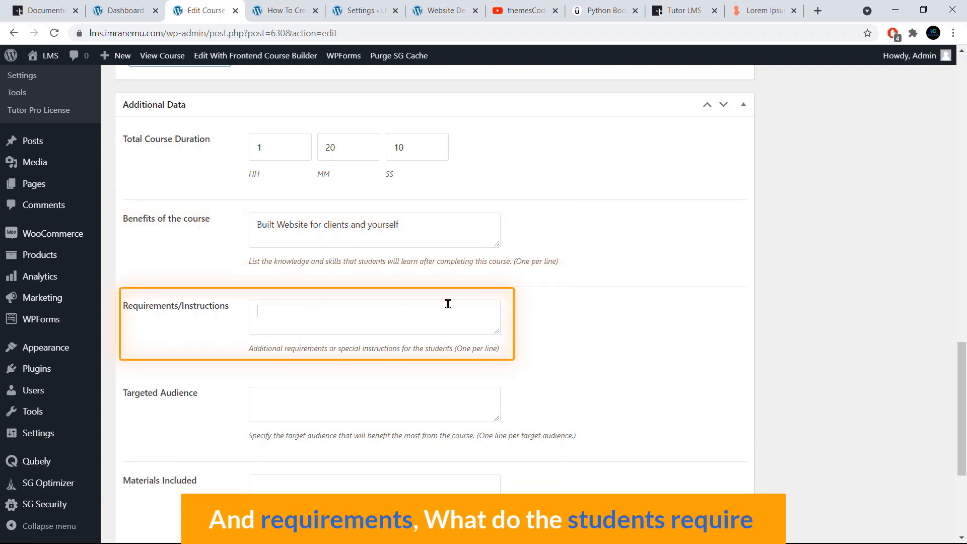
# - Copy "Personal Computer" from the existing website design course's requirements and paste it into this course's requirements/instructions
pyautogui.scroll(-1, 528, 297)
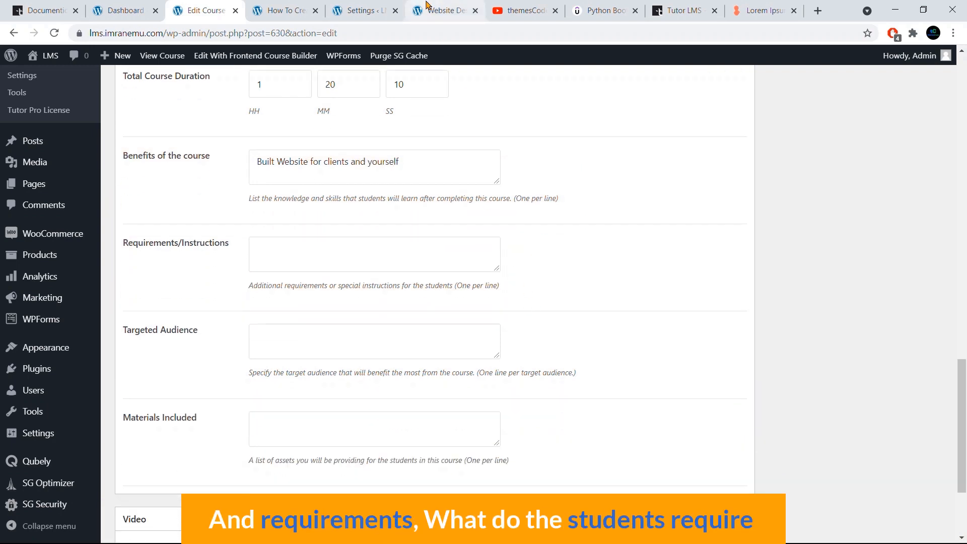
pyautogui.click(427, 5)
pyautogui.scroll(-3, 589, 290)
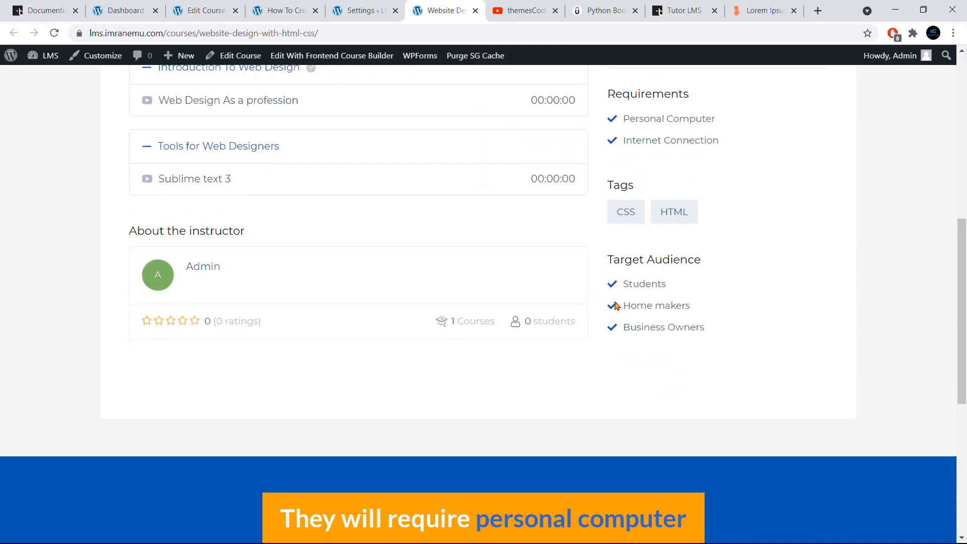
pyautogui.scroll(3, 648, 252)
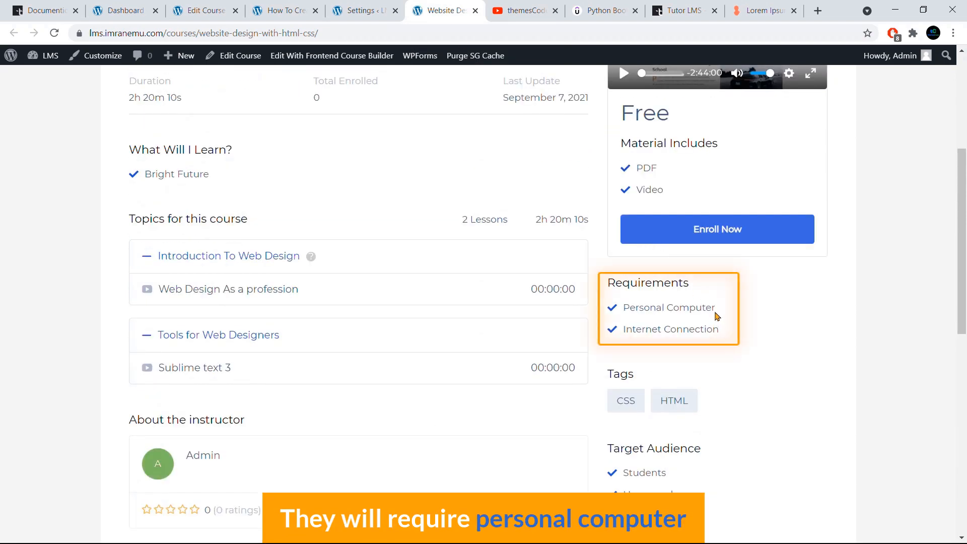
pyautogui.moveTo(716, 316); pyautogui.dragTo(625, 307)
pyautogui.hotkey('ctrl', 'c')
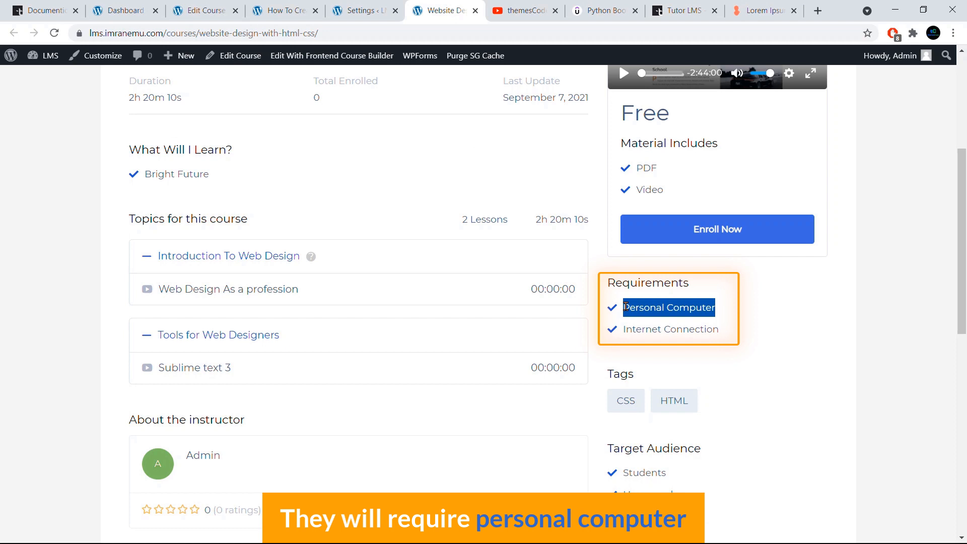
pyautogui.click(207, 10)
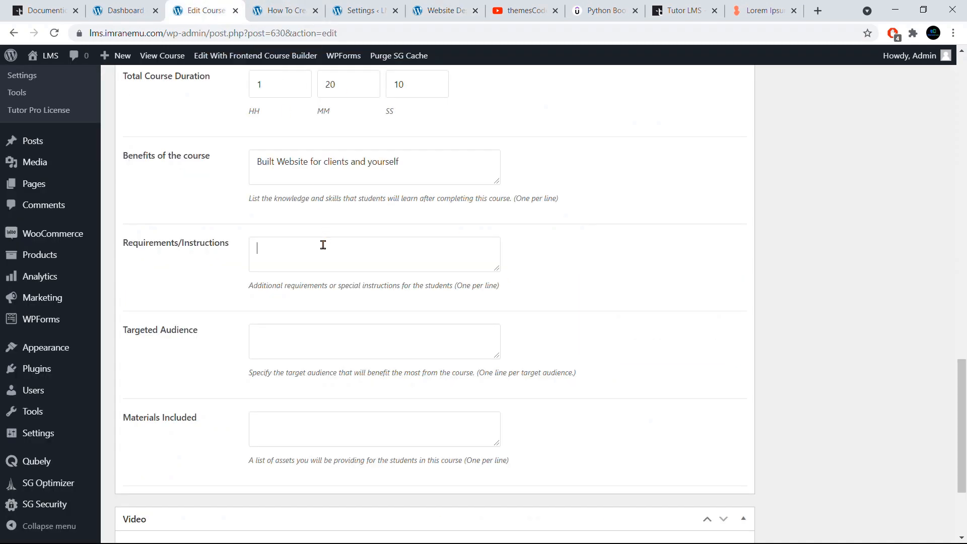
pyautogui.hotkey('ctrl', 'v')
# - Copy "Internet Connection" from the website design course page and add it as a second line in the requirements/instructions
pyautogui.moveTo(456, 285); pyautogui.dragTo(495, 285)
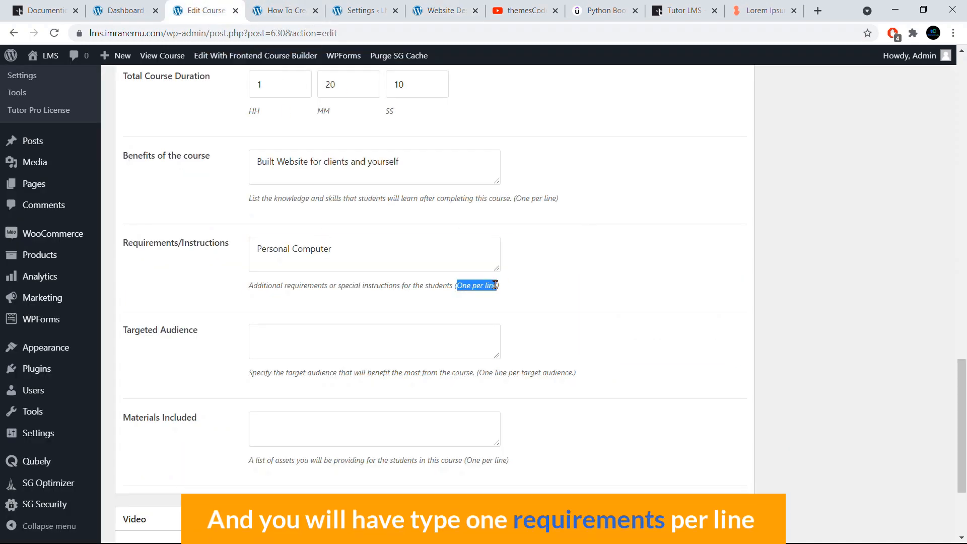
pyautogui.click(373, 252)
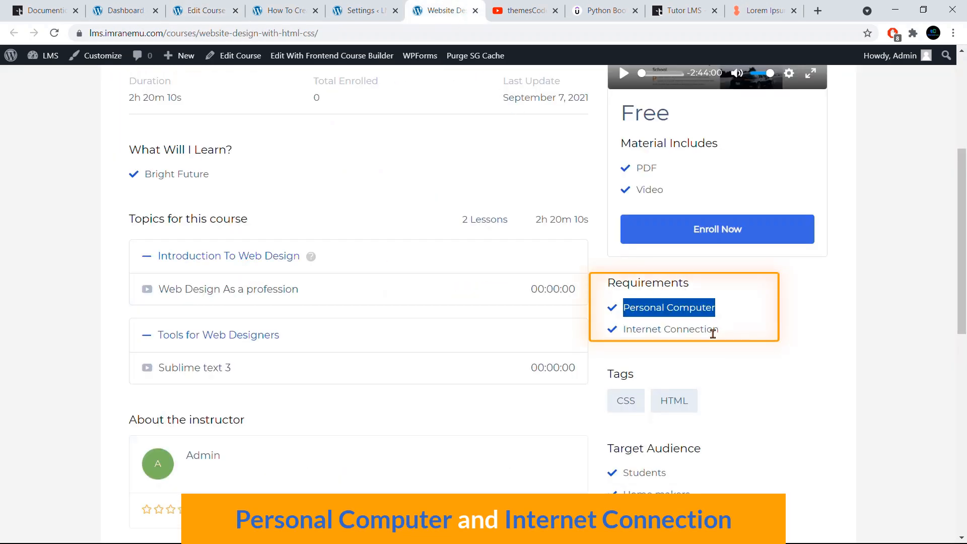
pyautogui.moveTo(718, 330); pyautogui.dragTo(623, 338)
pyautogui.rightClick(627, 334)
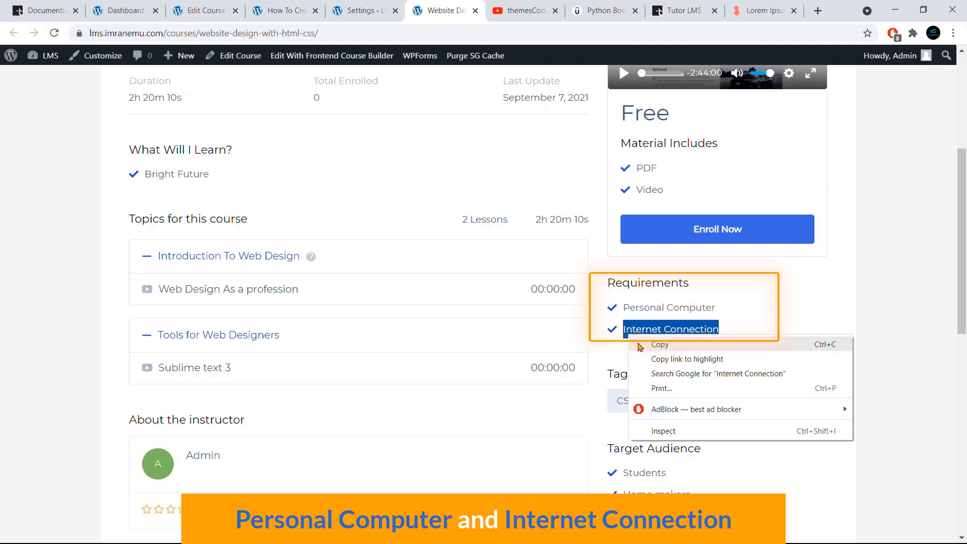
pyautogui.click(638, 341)
pyautogui.click(195, 10)
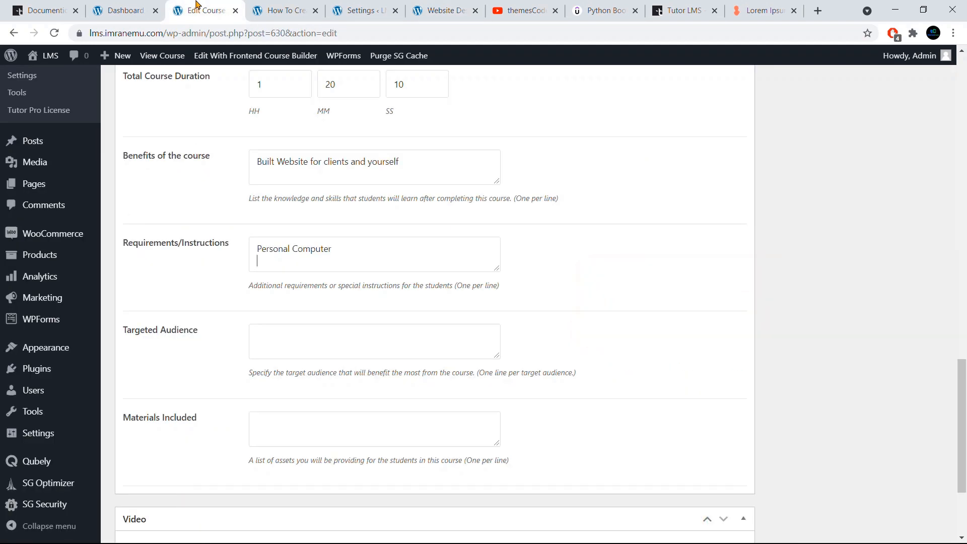
pyautogui.press('Return')
pyautogui.hotkey('ctrl', 'v')
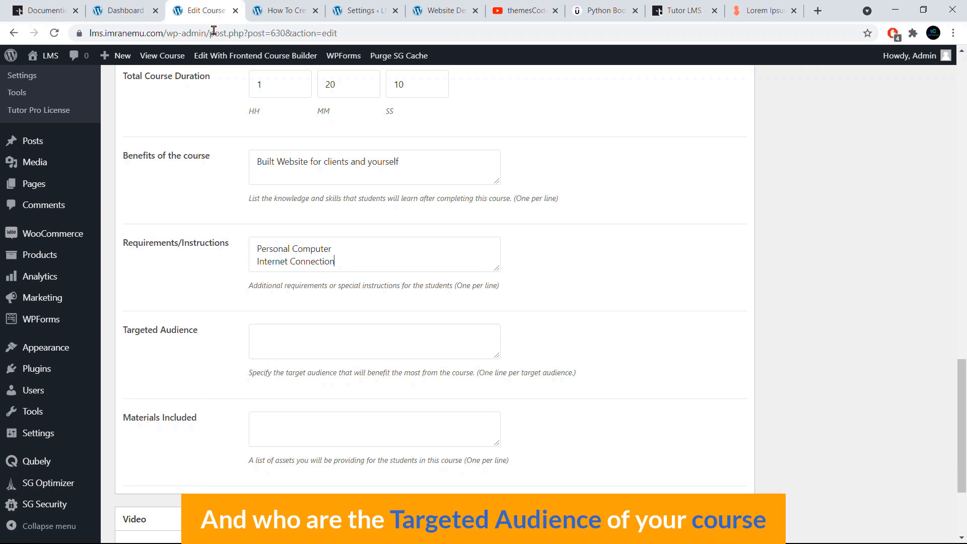
# - List "Students" and "Home Makers" on separate lines as the course's targeted audience
pyautogui.scroll(-1, 288, 280)
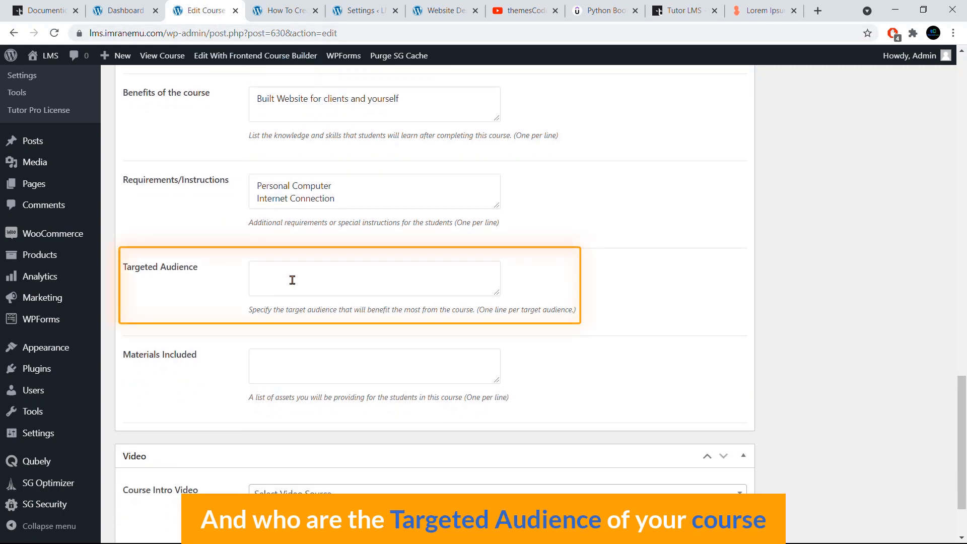
pyautogui.click(292, 280)
pyautogui.write('Students')
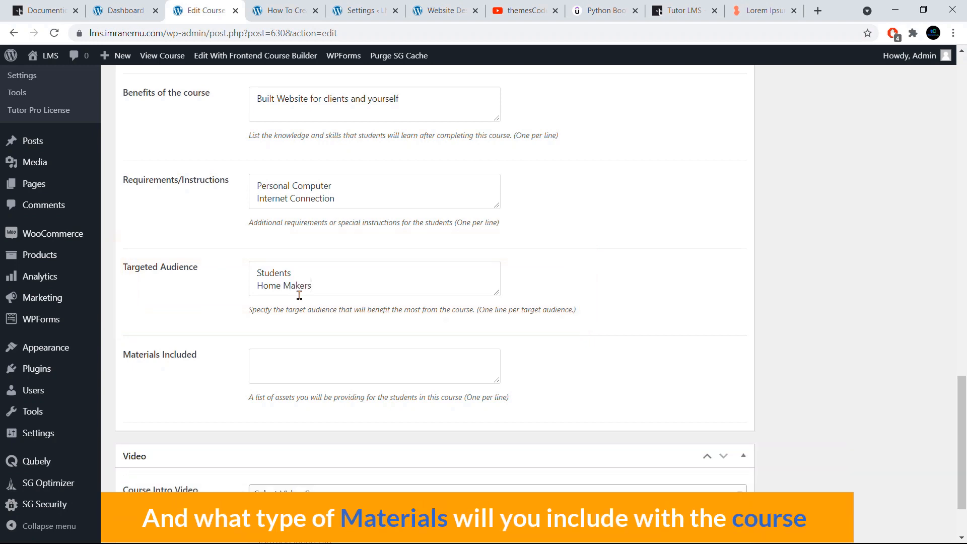
# - List "PDF" and "Video" on separate lines as the materials included in the course
pyautogui.scroll(-2, 300, 295)
pyautogui.click(303, 284)
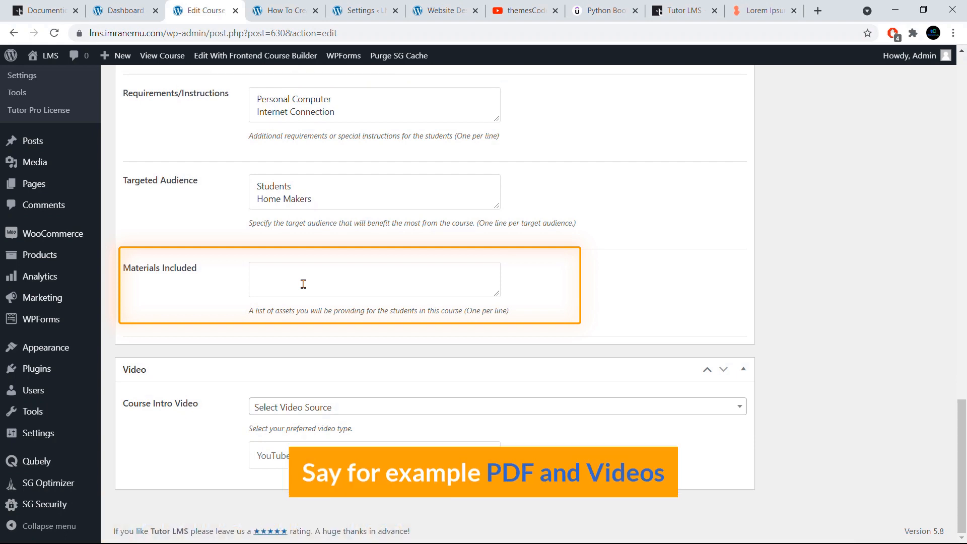
pyautogui.write('P')
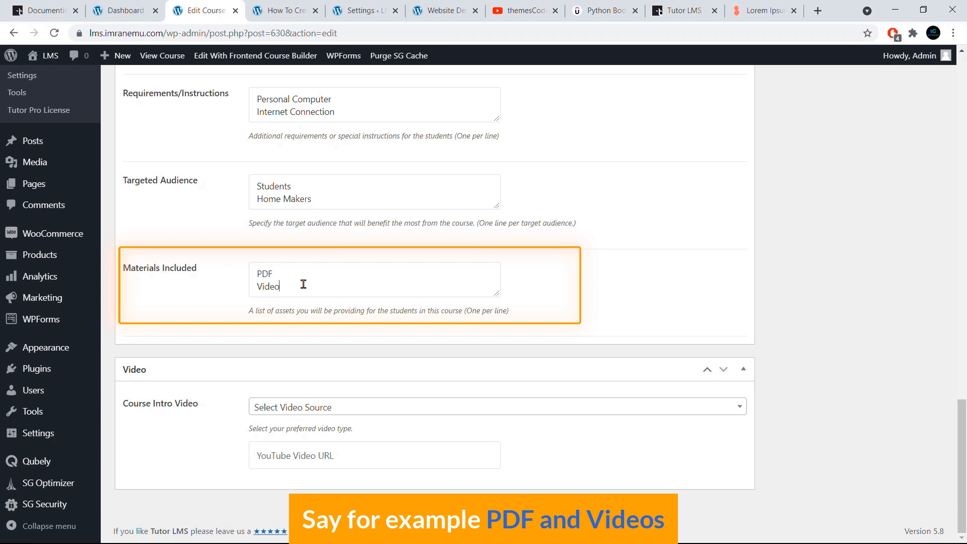
pyautogui.write('DF Video')
pyautogui.press('Return')
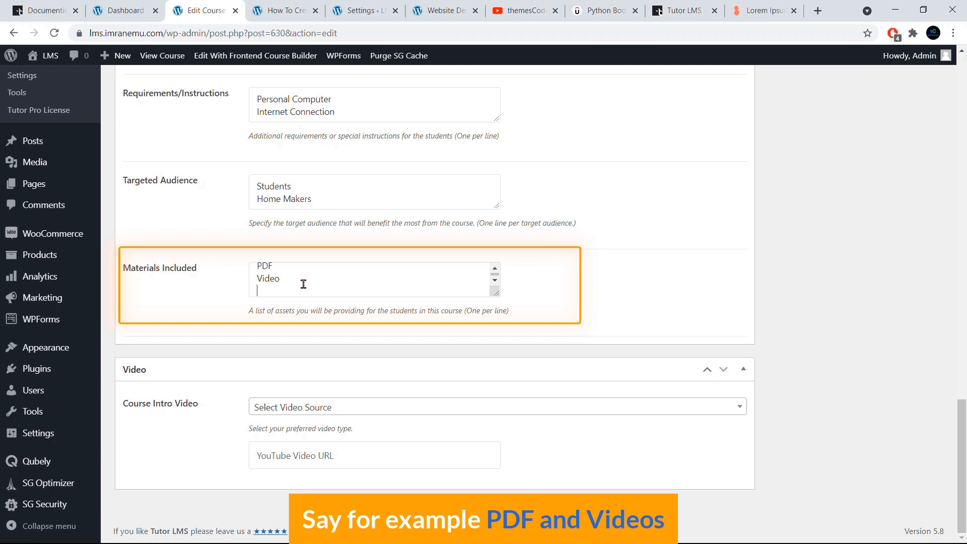
# - Expand the Video section below the additional course data and examine its Course Intro Video settings
pyautogui.scroll(-1, 301, 283)
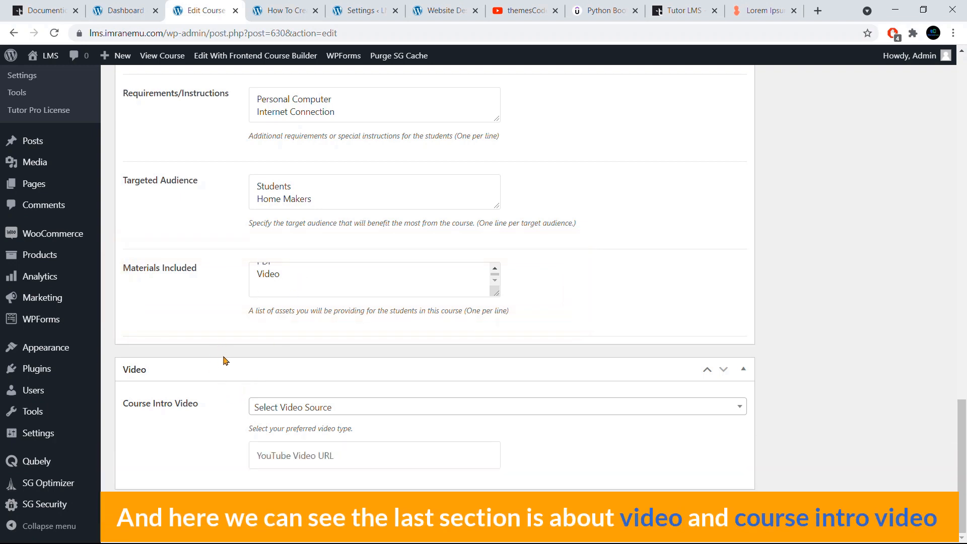
pyautogui.scroll(2, 224, 361)
pyautogui.scroll(-1, 231, 430)
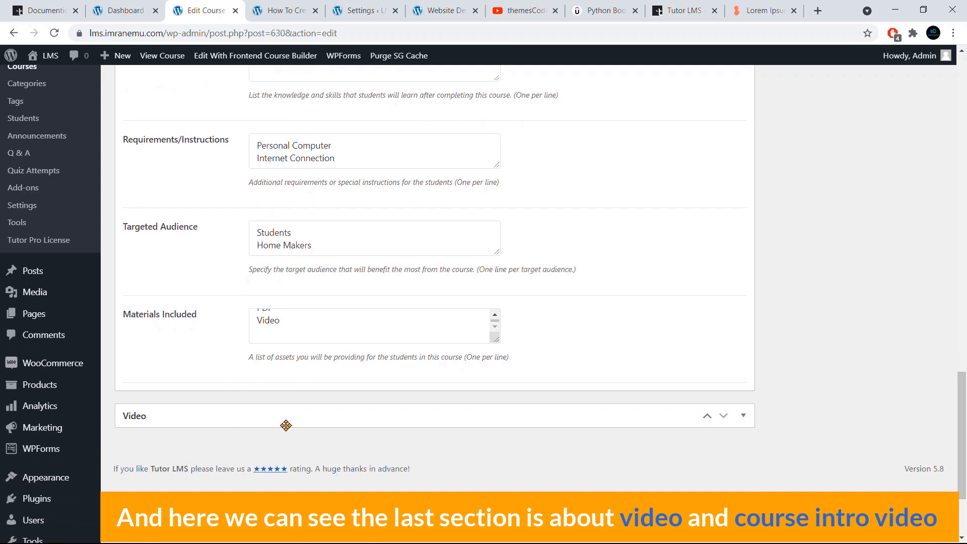
pyautogui.click(298, 415)
pyautogui.scroll(-1, 309, 401)
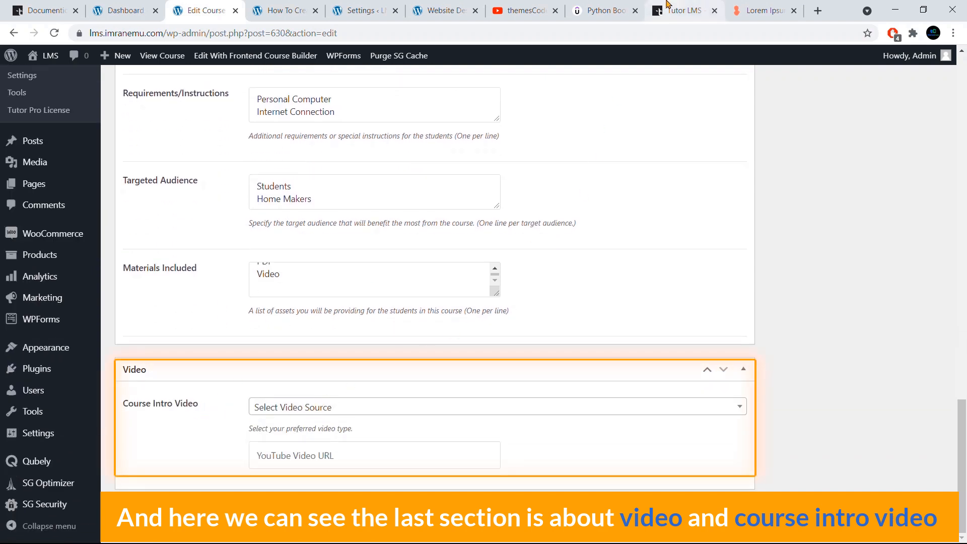
# - Switch to the Udemy Complete Python Bootcamp course page and examine its intro video preview
pyautogui.click(599, 6)
pyautogui.scroll(14, 619, 190)
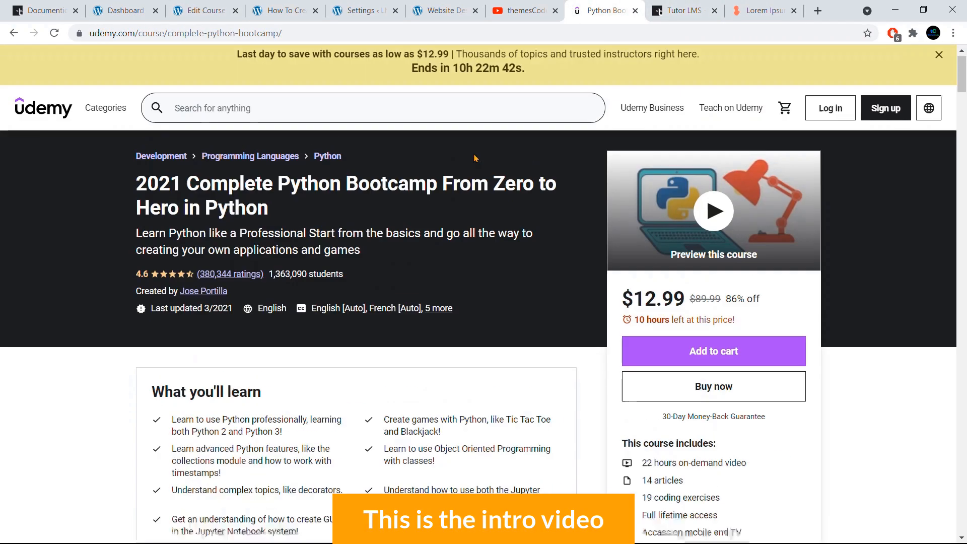
pyautogui.scroll(-3, 619, 191)
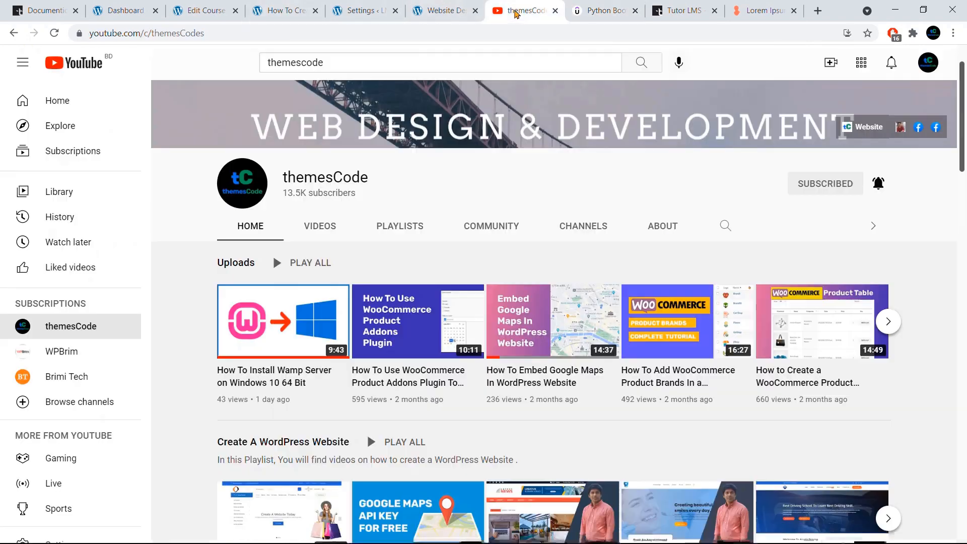
# - Switch to the themesCode YouTube channel and copy the link address of the Avada Theme driving school website video
pyautogui.click(524, 10)
pyautogui.scroll(-3, 765, 463)
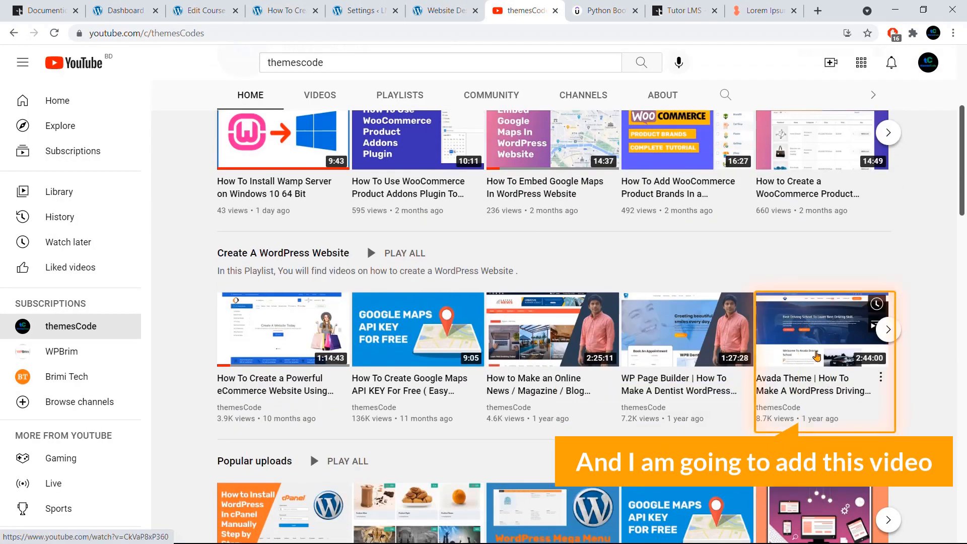
pyautogui.rightClick(788, 323)
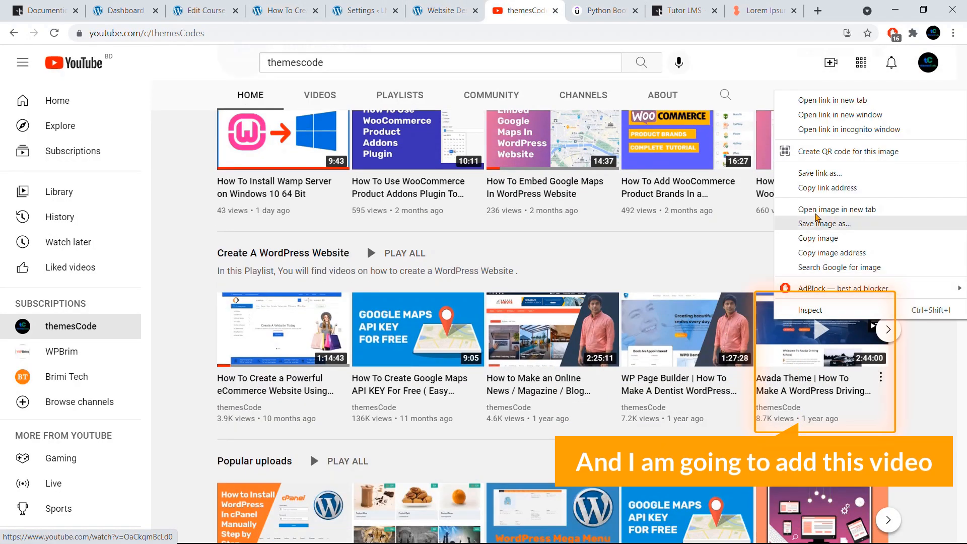
pyautogui.click(817, 192)
pyautogui.scroll(5, 723, 259)
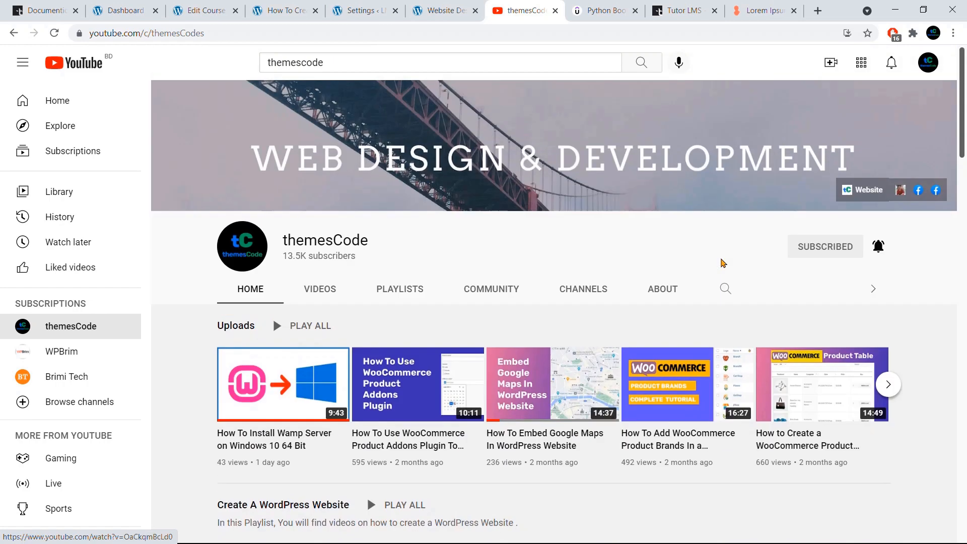